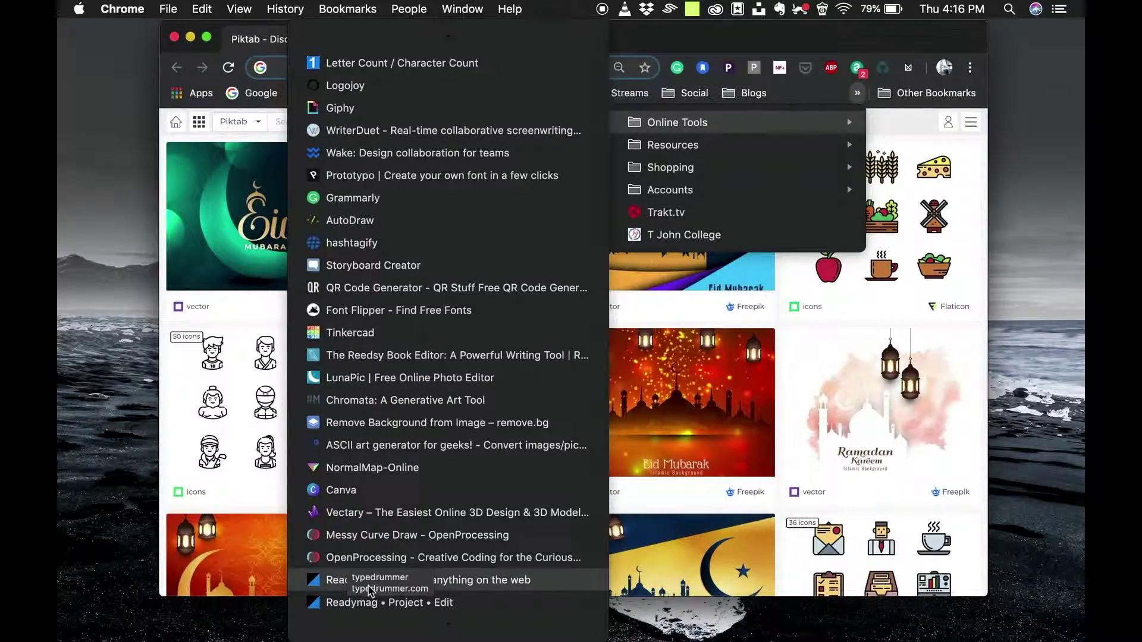
Step: Open readymag.com from the Readymag bookmark in Chrome
click(349, 608)
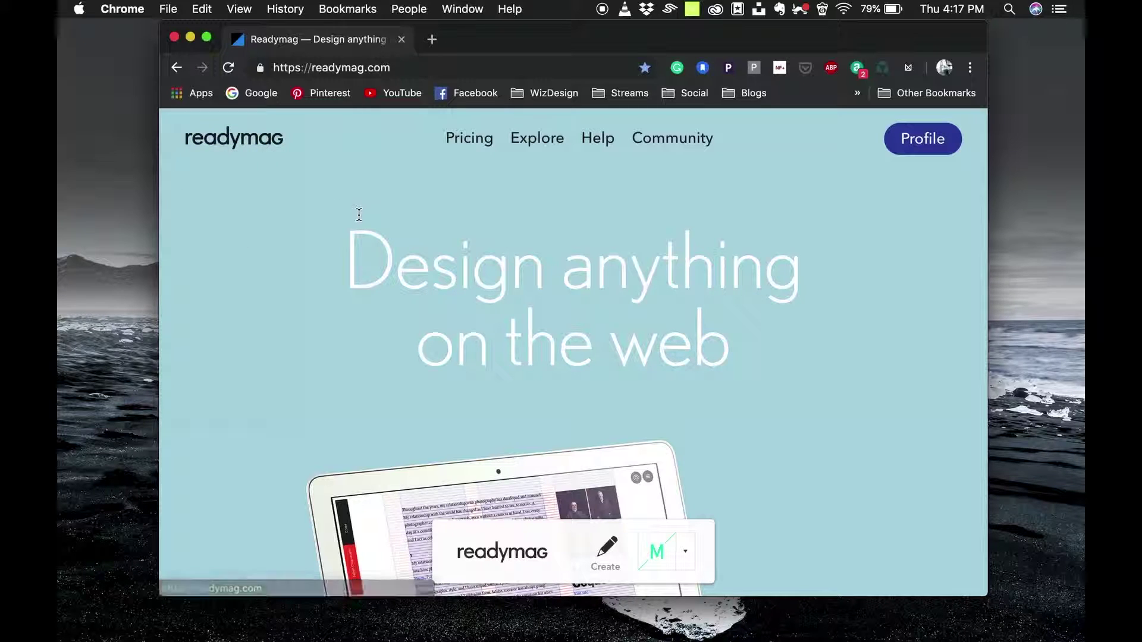
Step: Go to the account profile and create a new project with a page named Home page
click(901, 142)
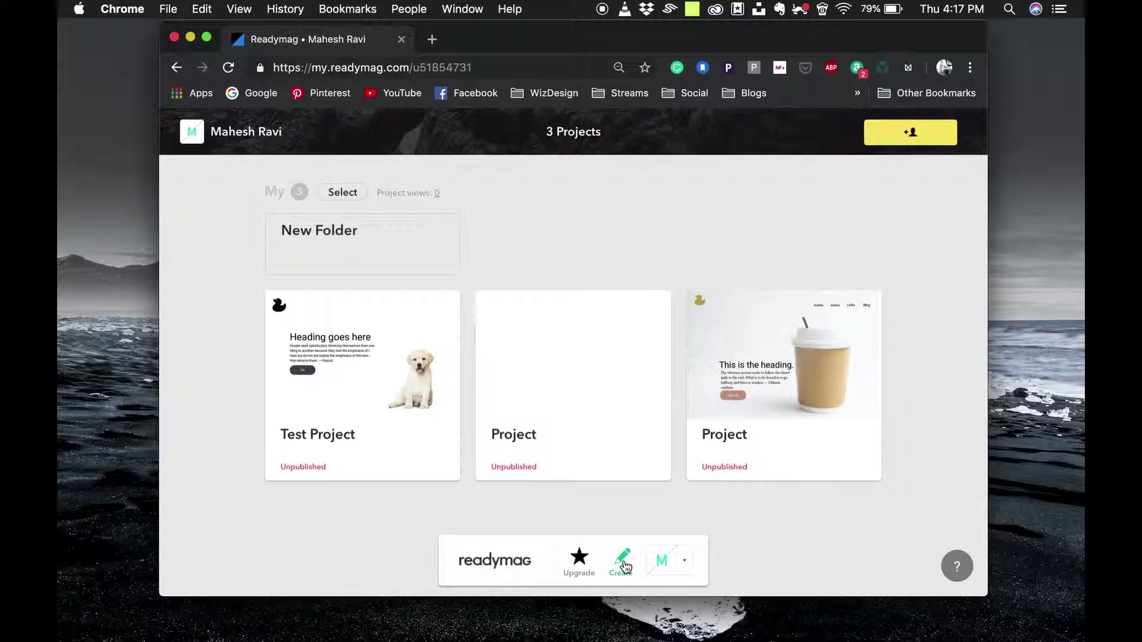
click(622, 564)
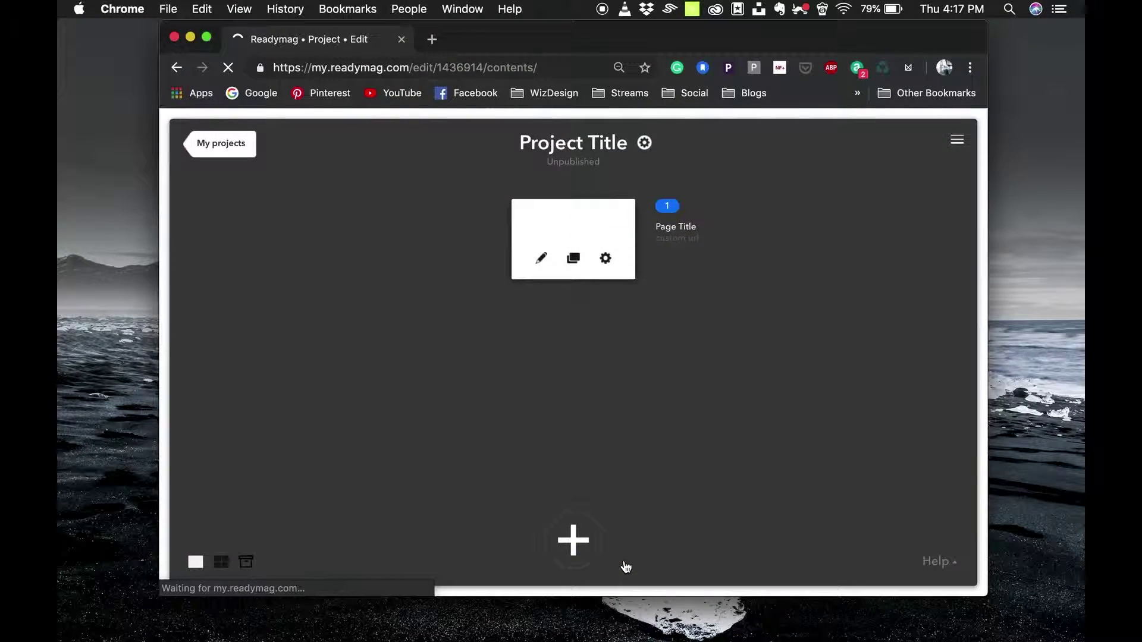
mouse_move(605, 531)
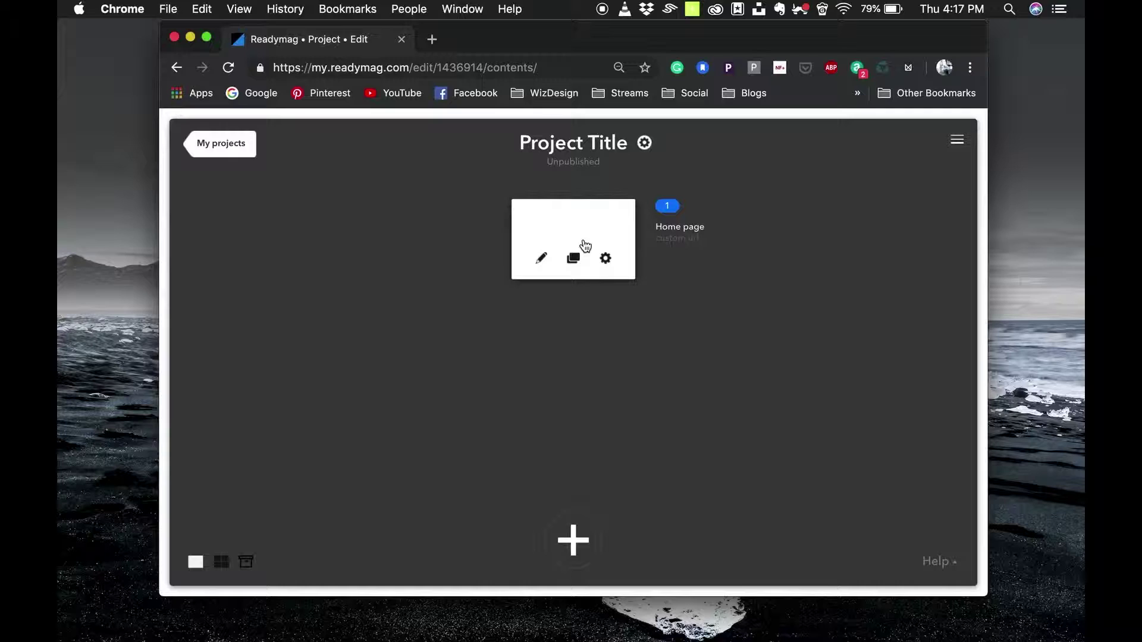
Step: Open the Home page in the editor and check its desktop layout and layer options
click(541, 259)
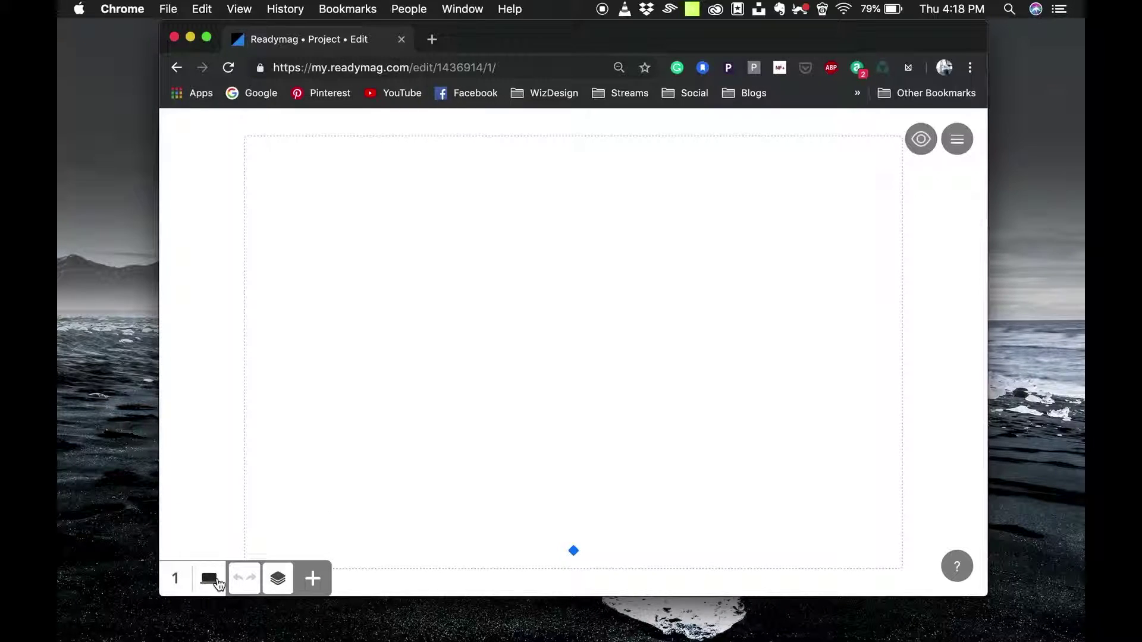
click(214, 581)
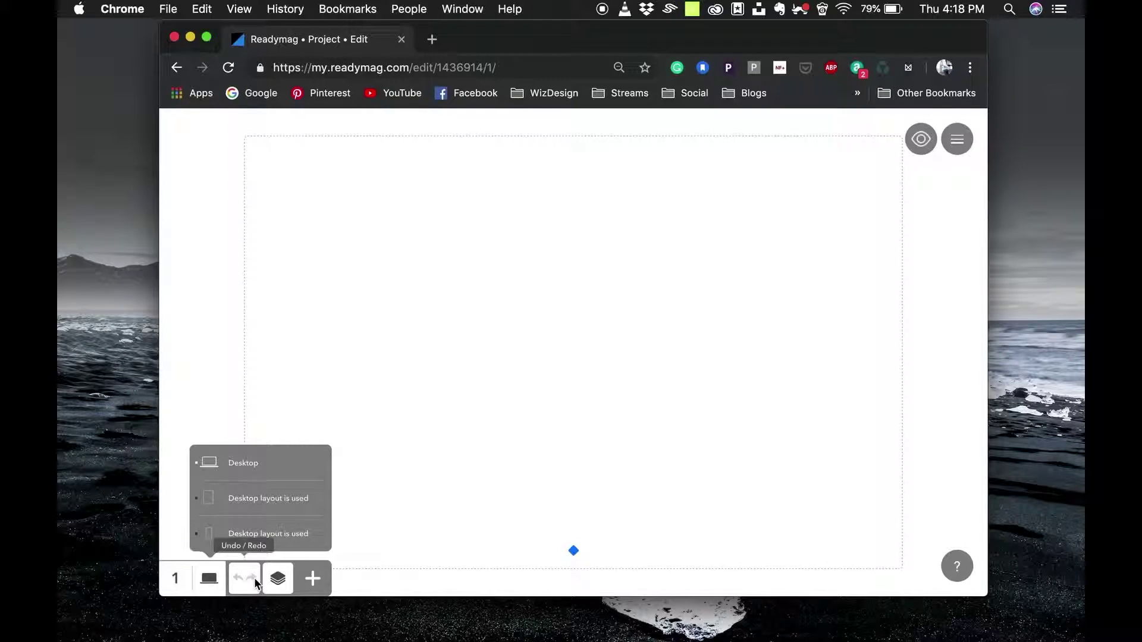
mouse_move(280, 584)
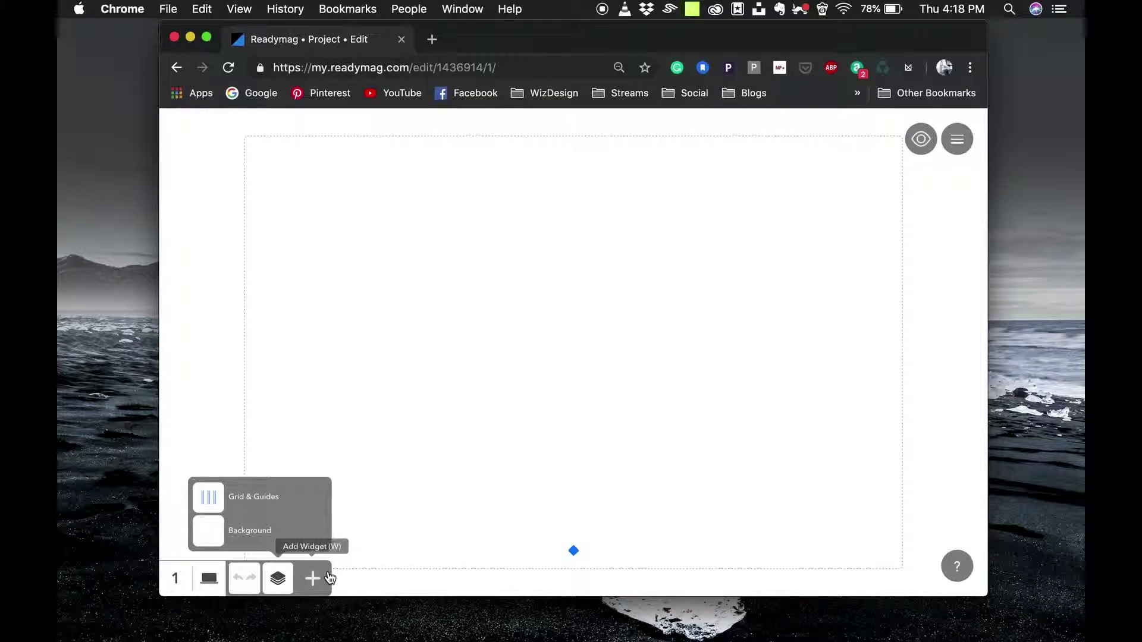
Step: Set the grid to 8 columns with a 20 gutter and add horizontal row guides
click(209, 501)
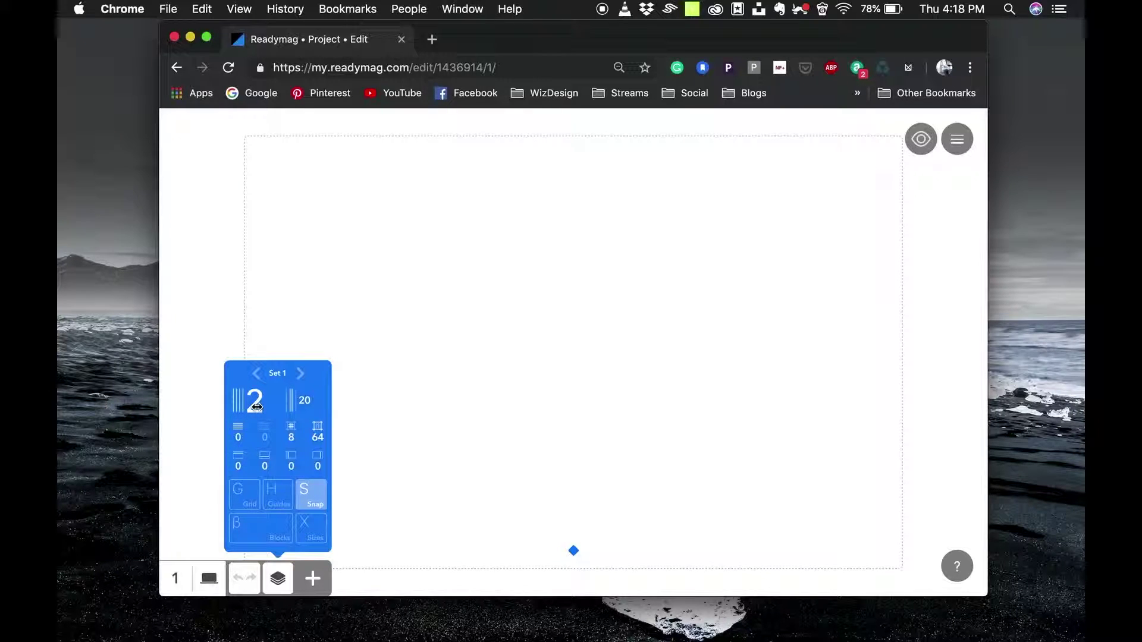
drag(255, 407, 269, 406)
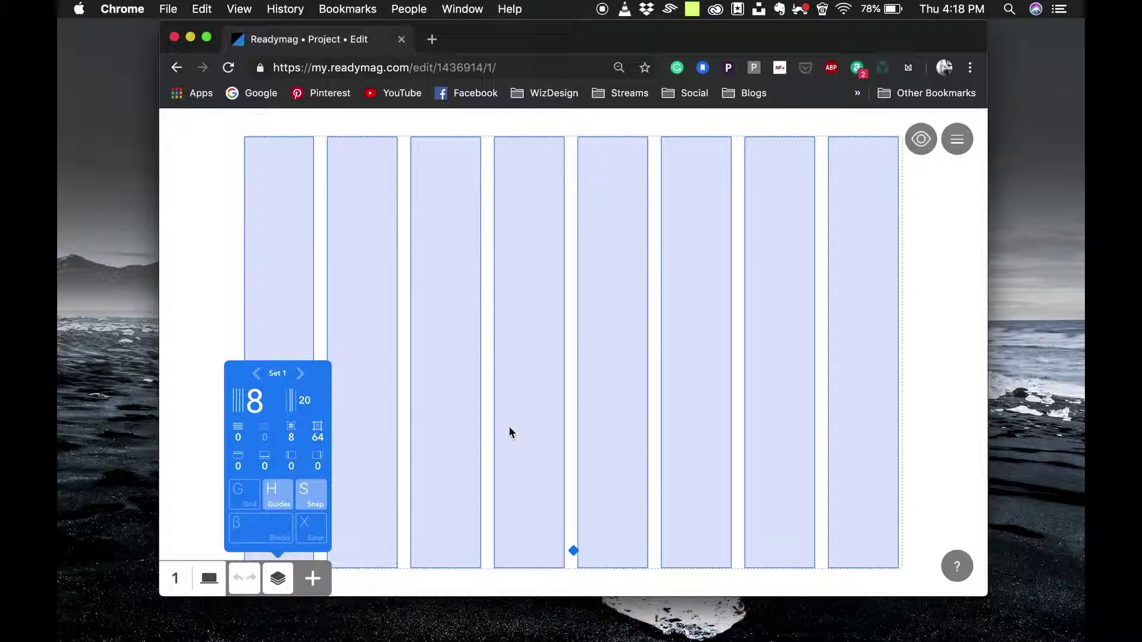
click(236, 431)
click(237, 431)
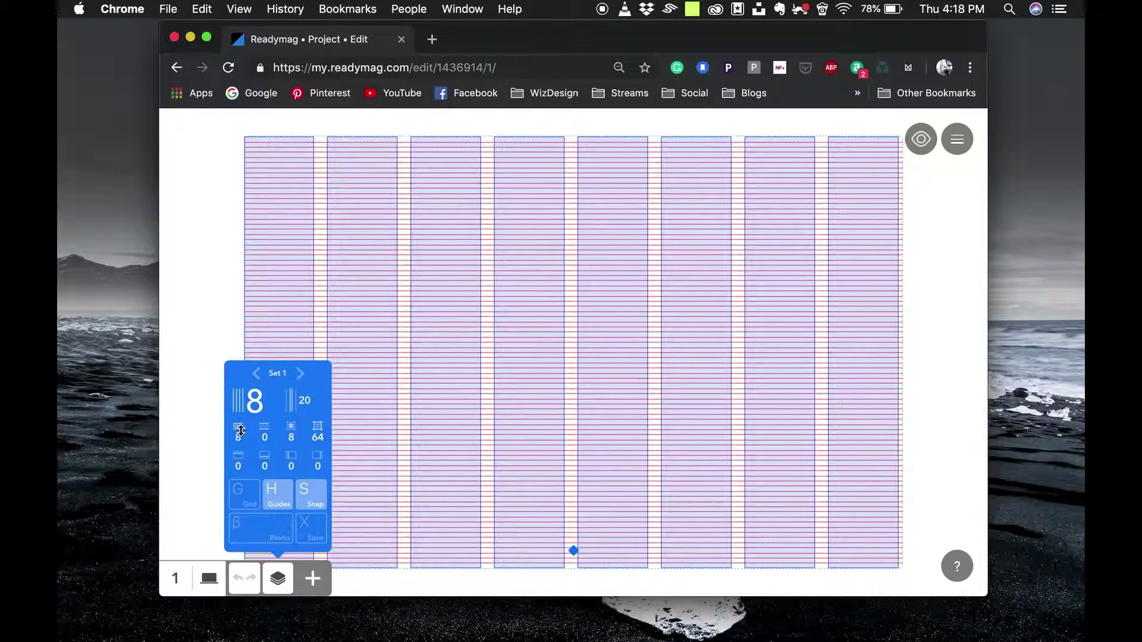
mouse_move(240, 431)
mouse_down()
mouse_move(240, 417)
mouse_move(241, 436)
mouse_up()
drag(240, 452, 239, 441)
drag(265, 436, 266, 430)
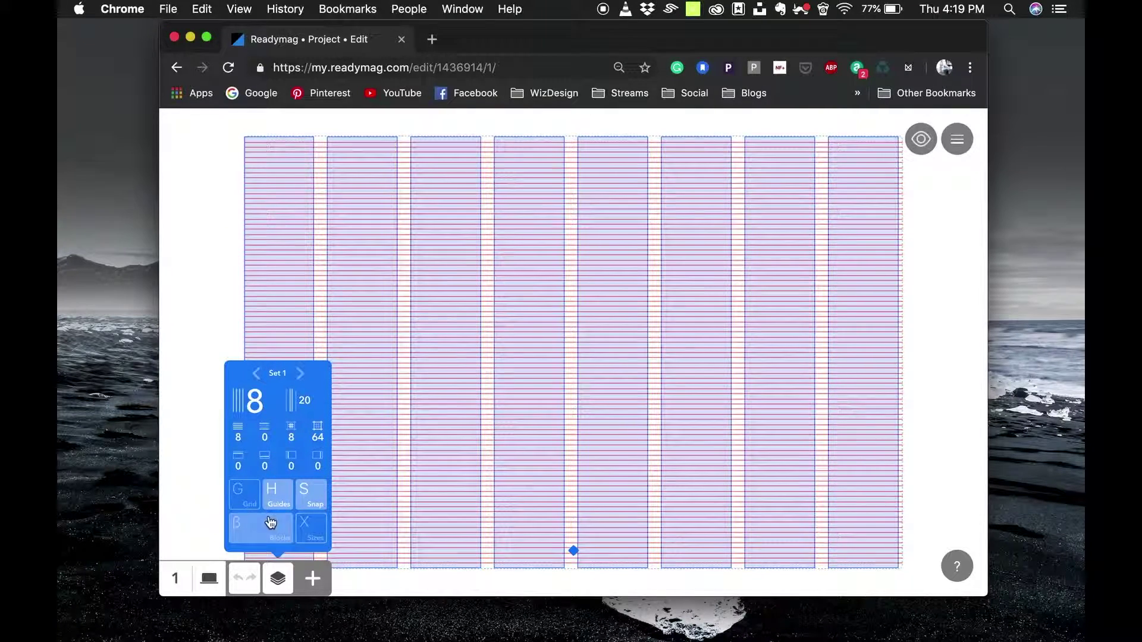
Step: Turn on guides and enable snapping to the grid
click(319, 498)
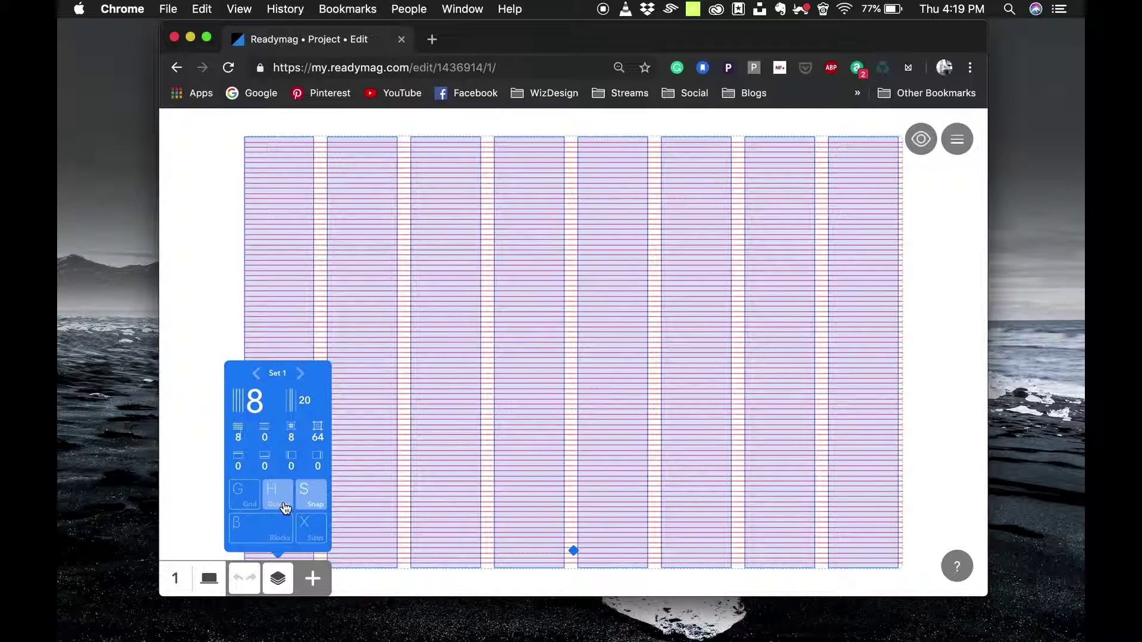
click(283, 509)
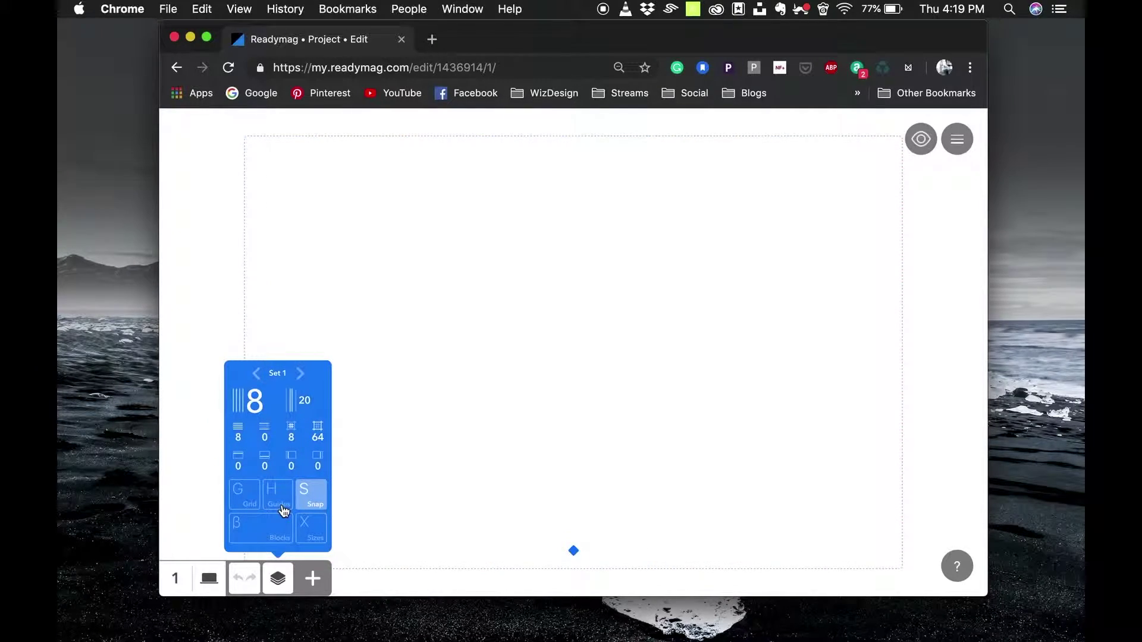
click(283, 508)
click(311, 502)
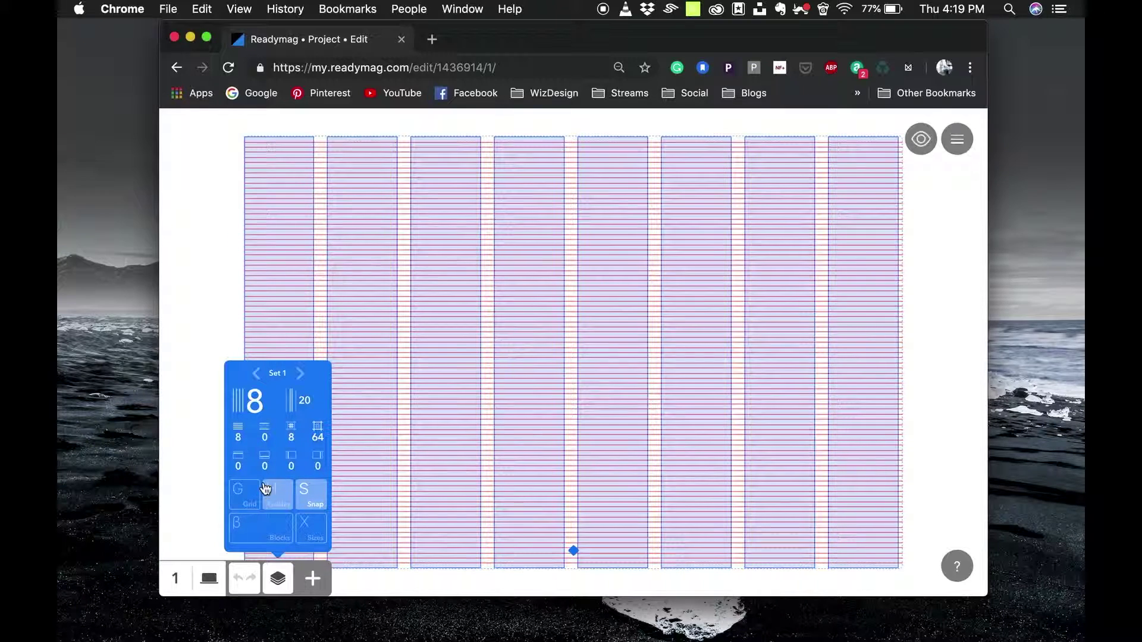
Step: Add a Lao-Tzu quote text block starting at the second grid column around mid-height
click(279, 577)
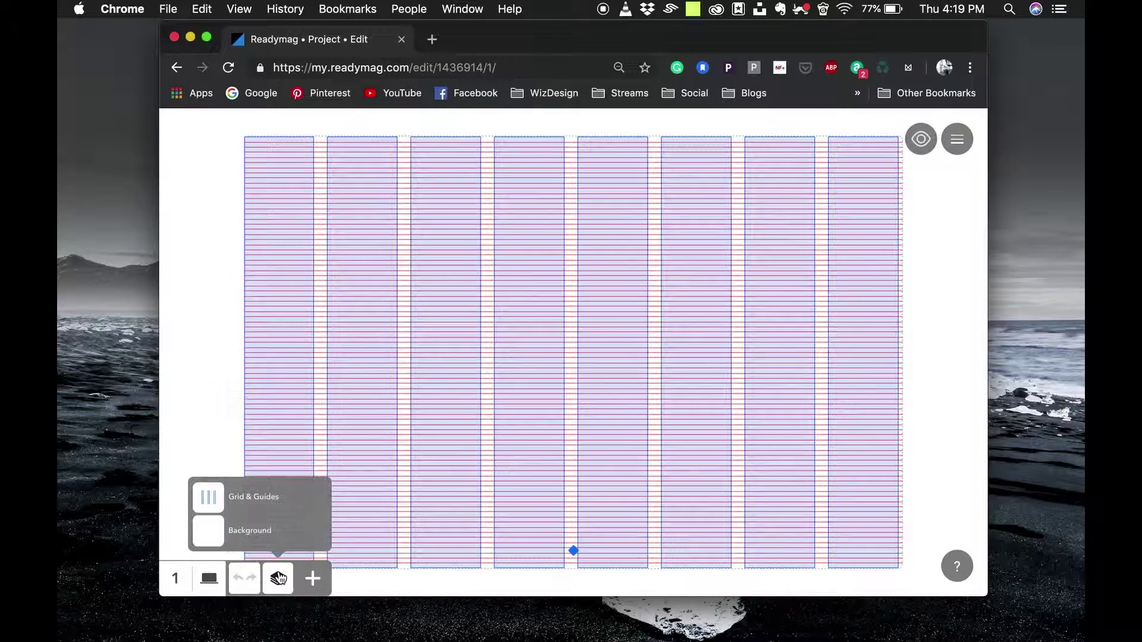
click(220, 423)
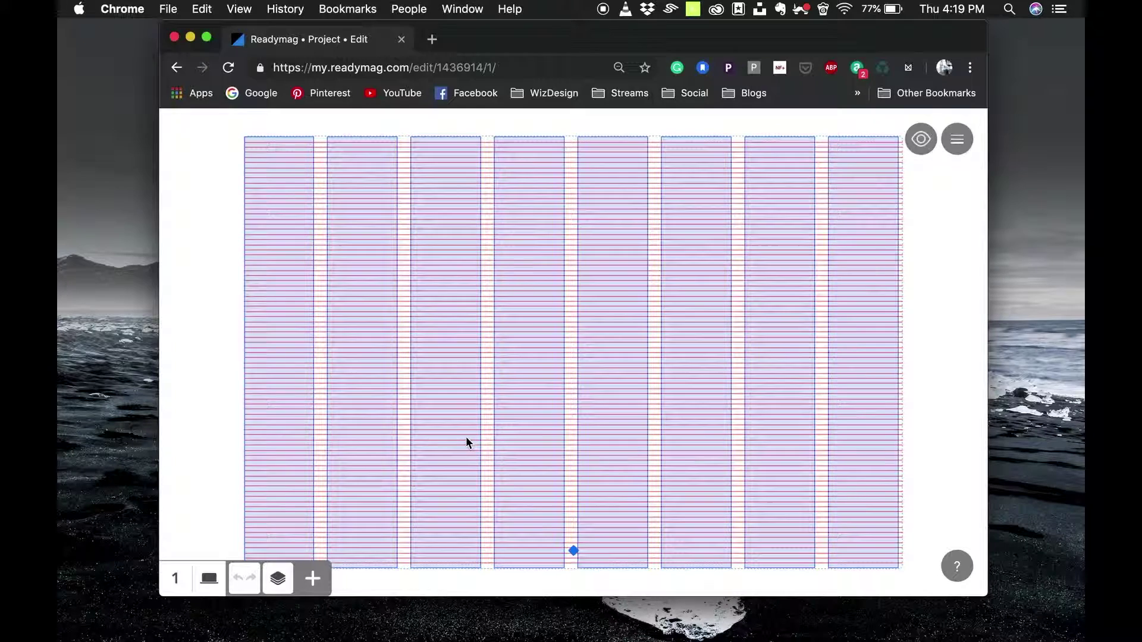
click(314, 578)
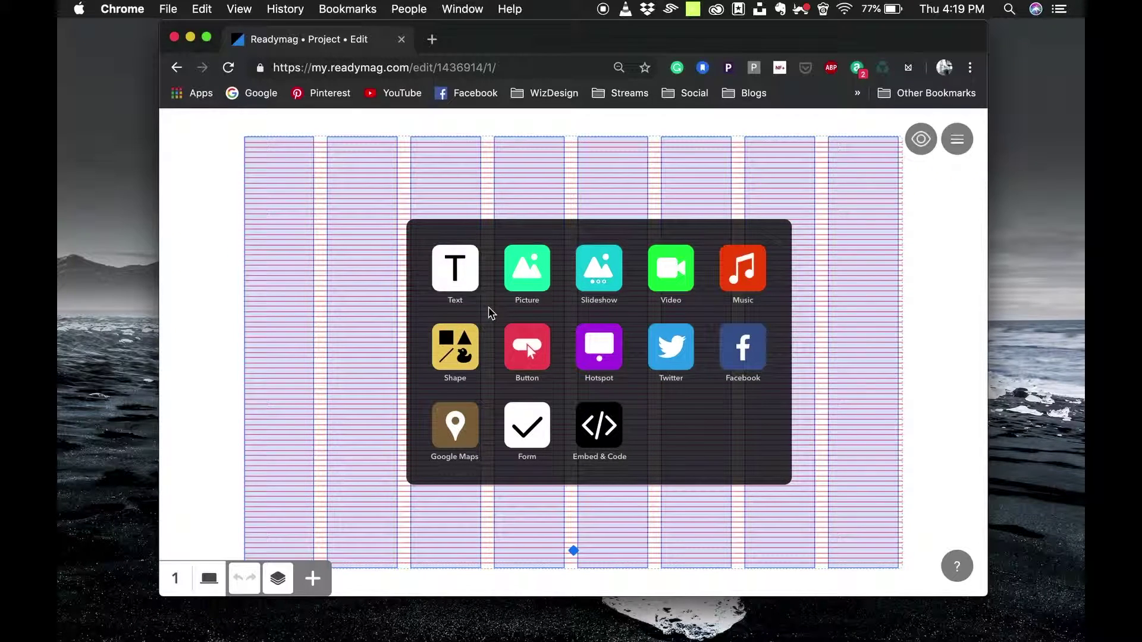
click(455, 271)
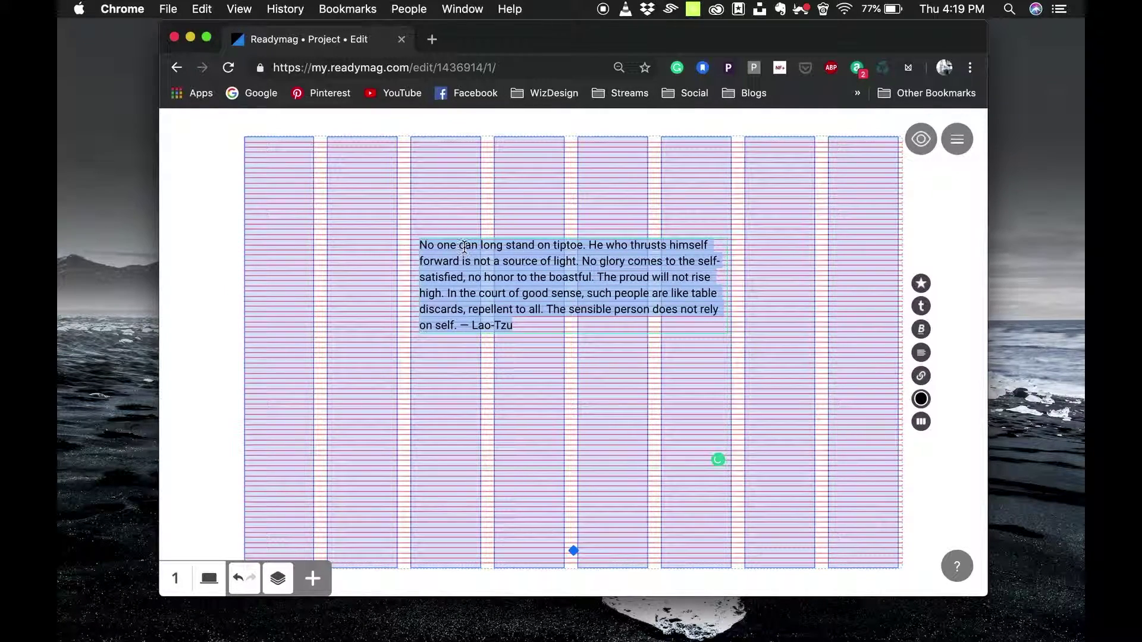
click(538, 392)
click(481, 277)
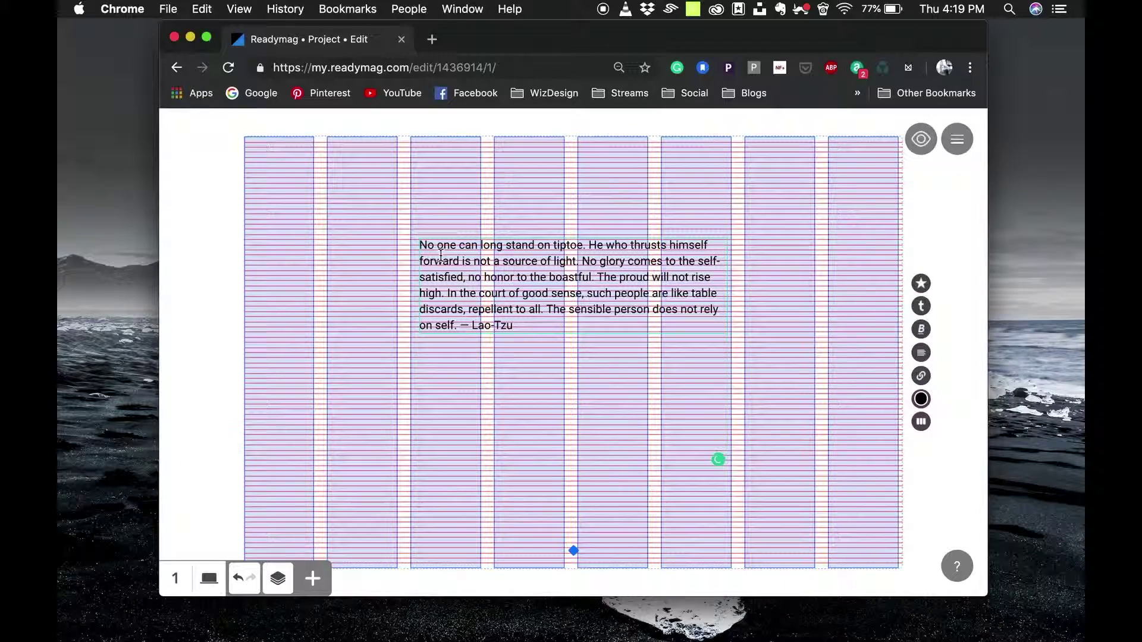
drag(421, 239, 359, 327)
drag(503, 361, 574, 361)
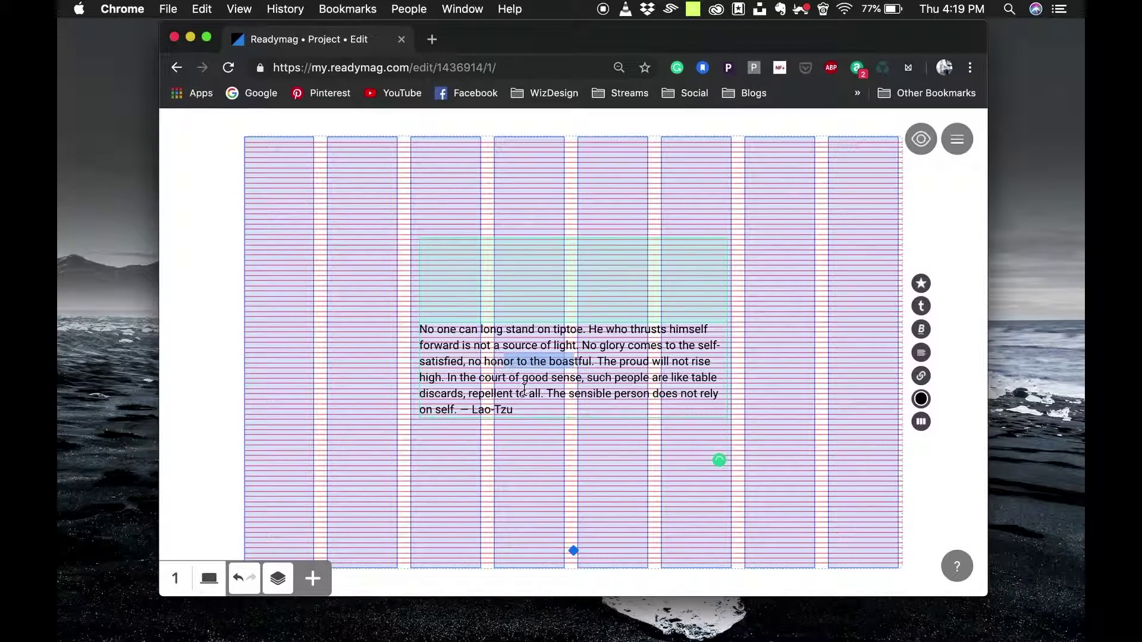
click(553, 440)
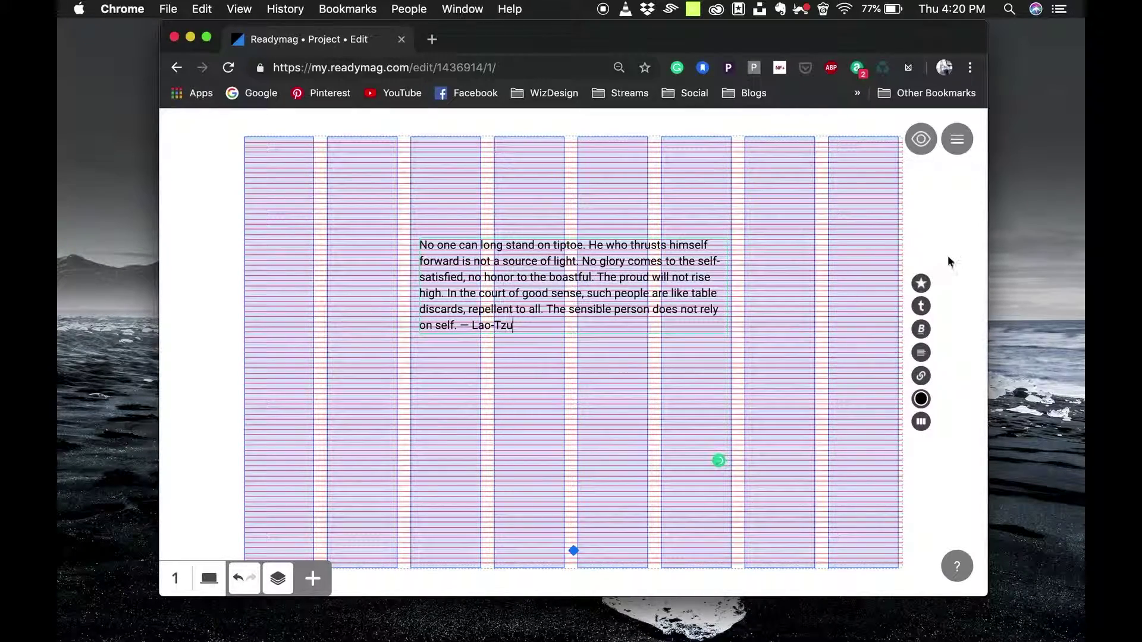
drag(580, 273, 501, 376)
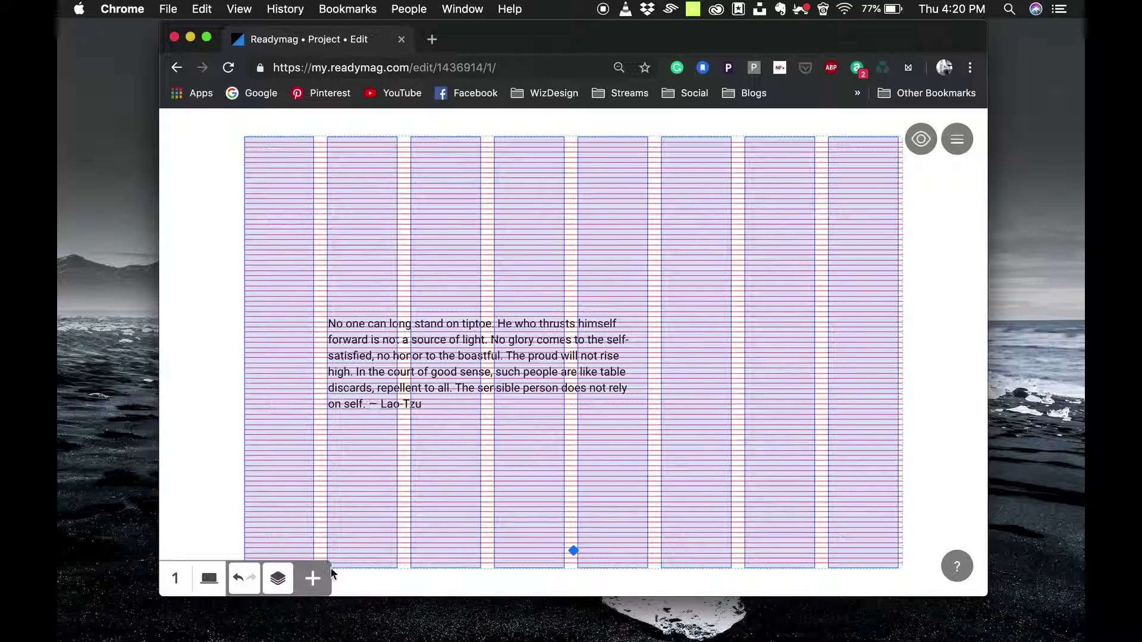
Step: Add a new text block with the heading 'The heading goes here'
click(314, 578)
text(Fear ignorance, but fear false knowledge even more. Turn your eyes from the deceptive world and do not trust your feelings, for they lie; rather look inward to the impersonal, eternal self. Truly, ignorance is like a sealed and airless chamber; in it, the soul sits like a caged bird, neither singing nor spreading its wings. But ignorance is better than any school of thought that is not guided by the wisdom of the soul. — Buddhist wisdom)
double_click(502, 267)
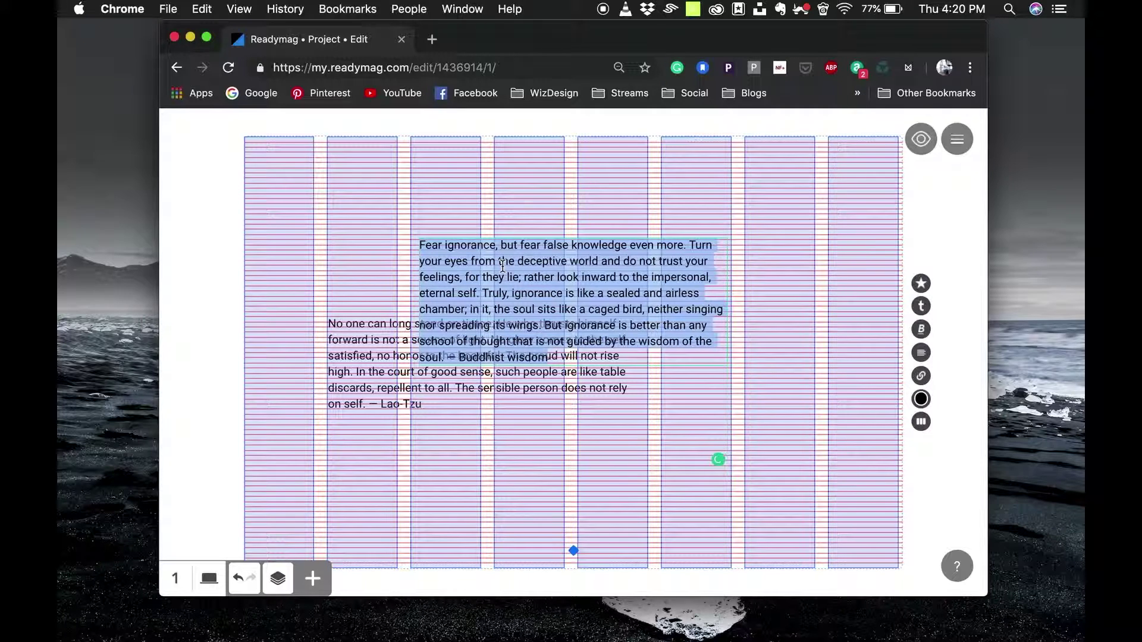
text(The heading goes here)
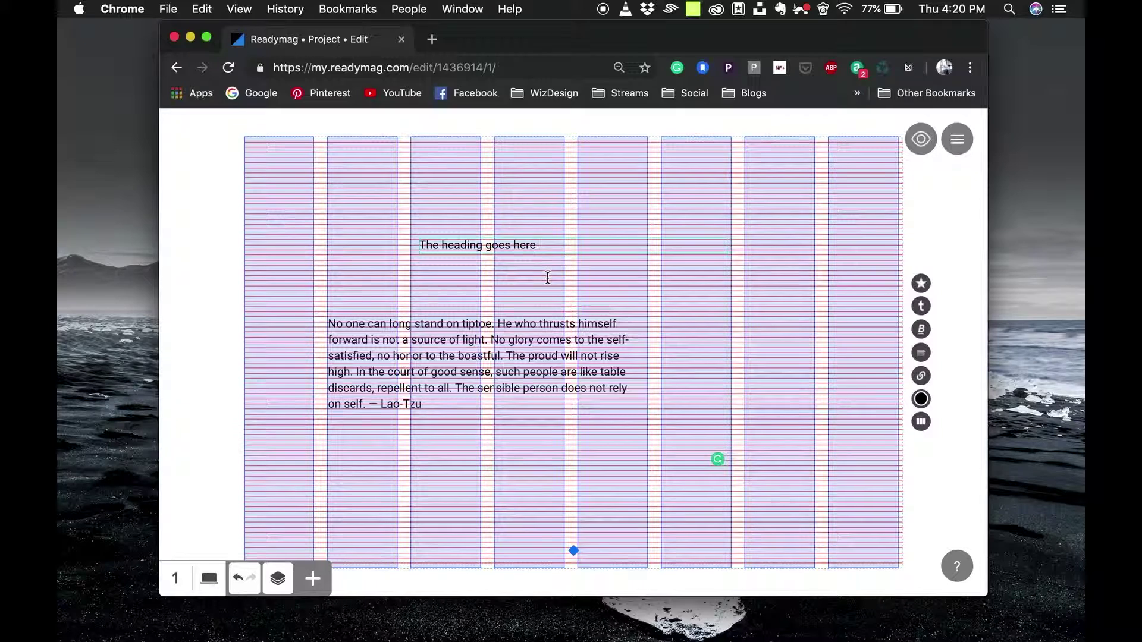
triple_click(470, 244)
Step: Enlarge the heading's font size and set its font to Georgia
click(920, 305)
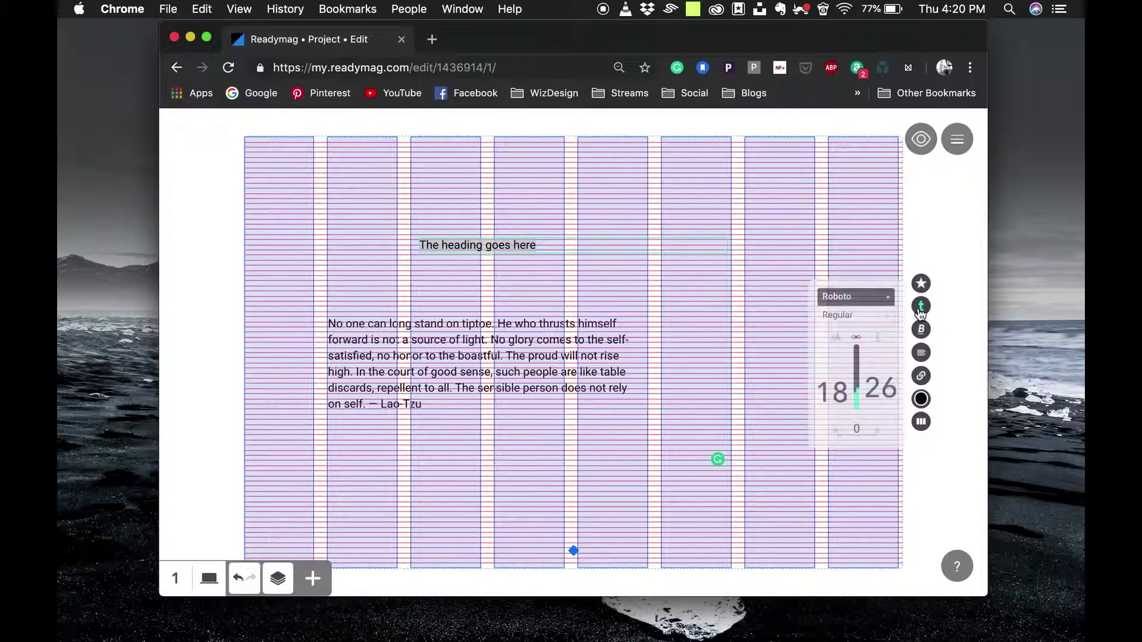
drag(831, 389, 837, 338)
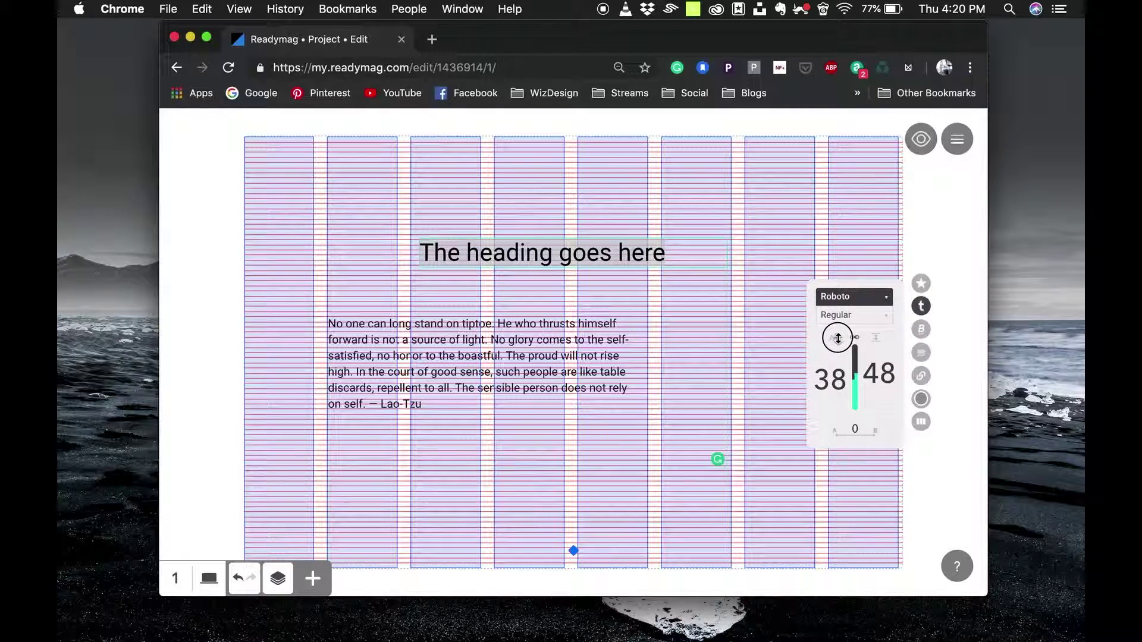
click(880, 297)
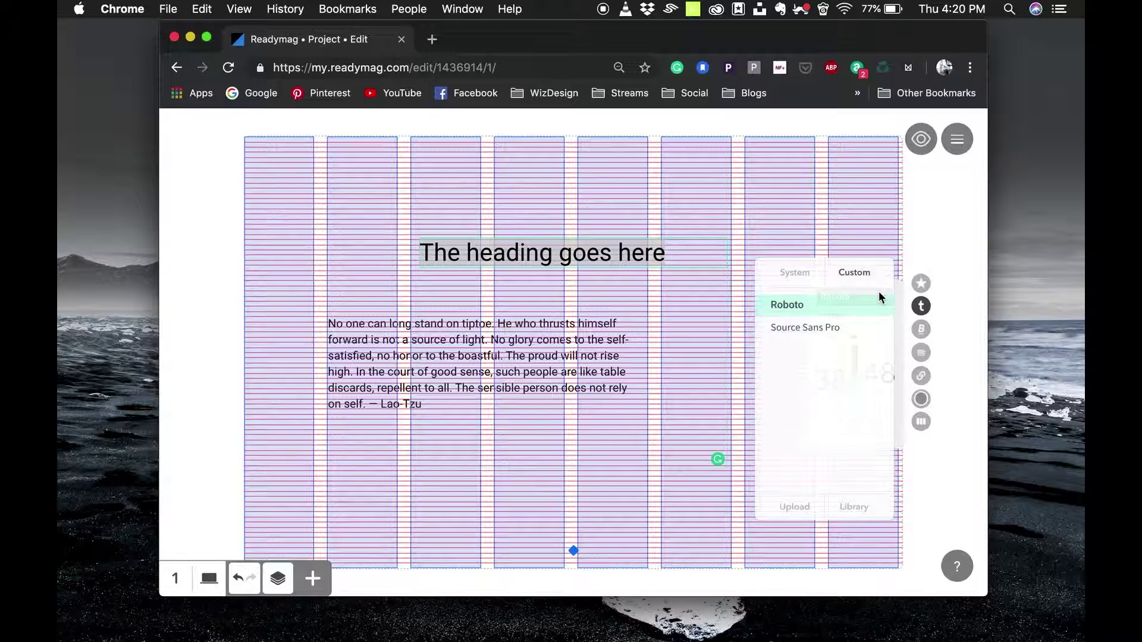
click(794, 274)
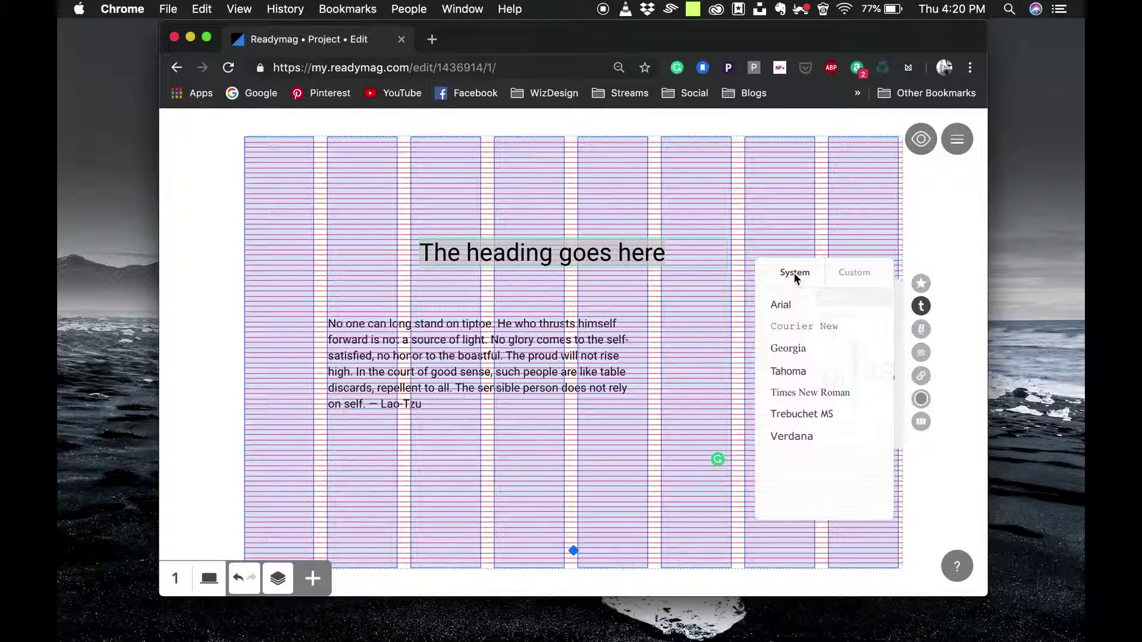
click(789, 354)
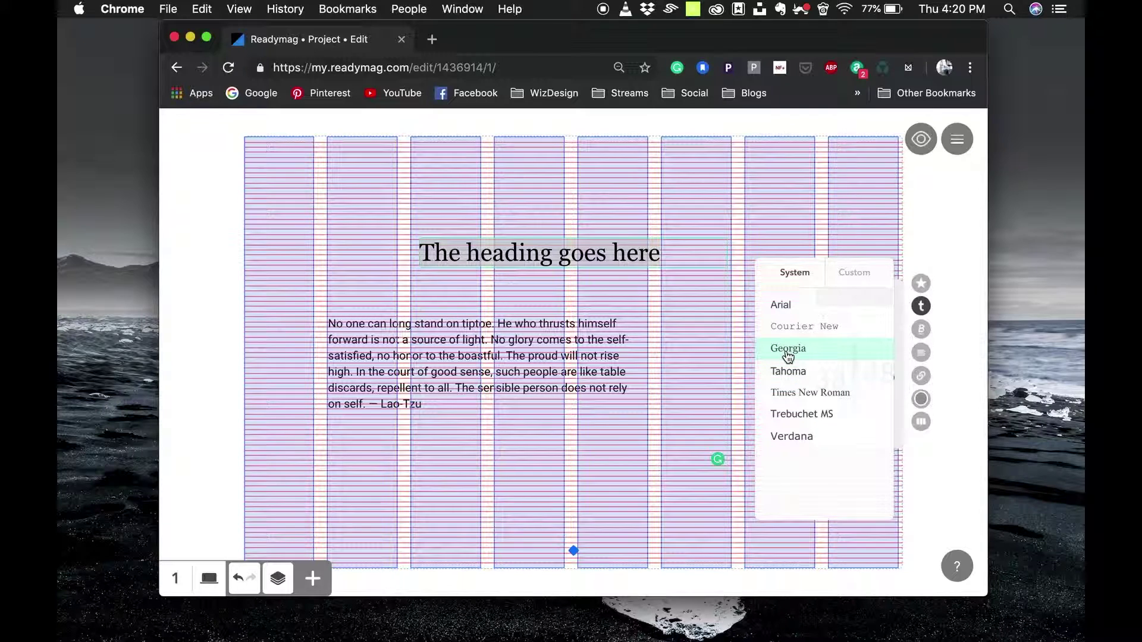
click(854, 274)
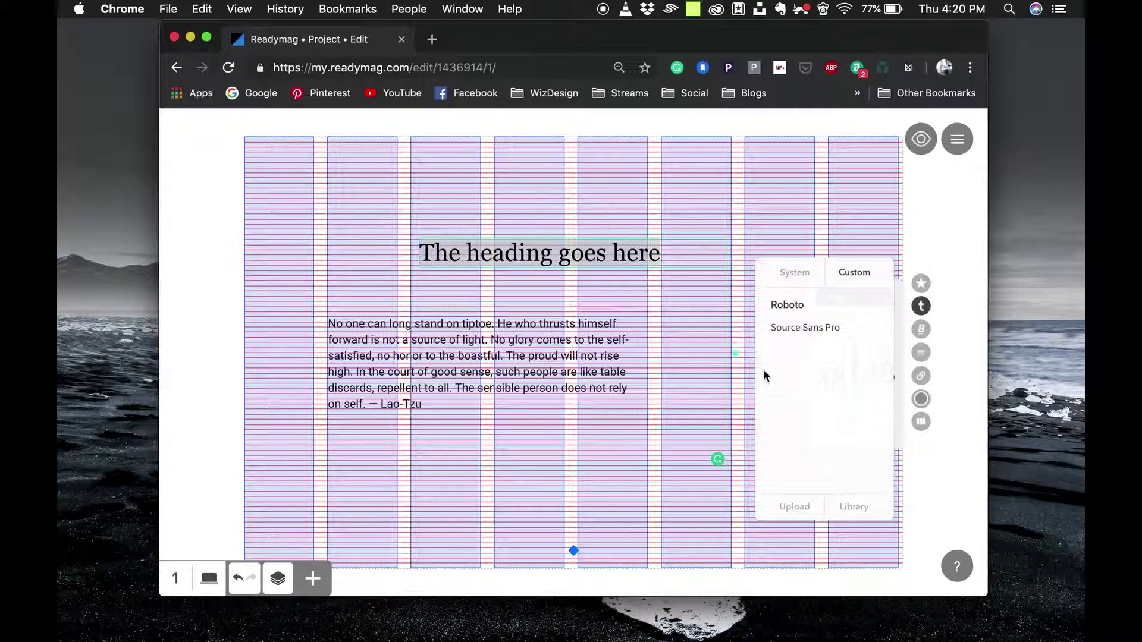
key(Right)
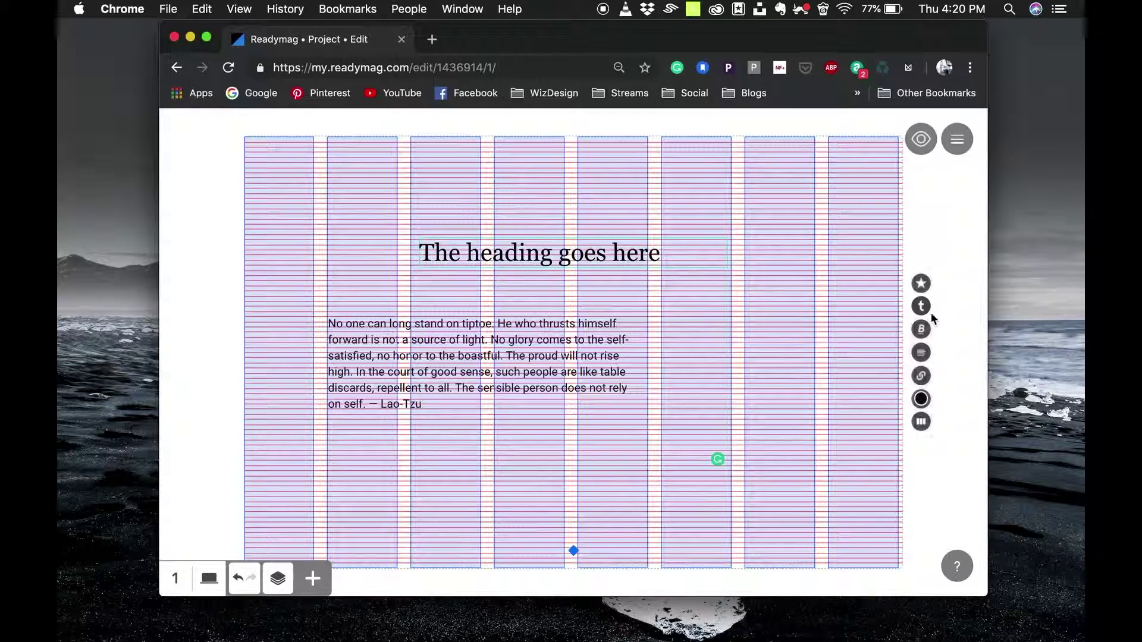
click(517, 256)
Step: Place the heading directly above the quote, aligned with its left edge
click(926, 228)
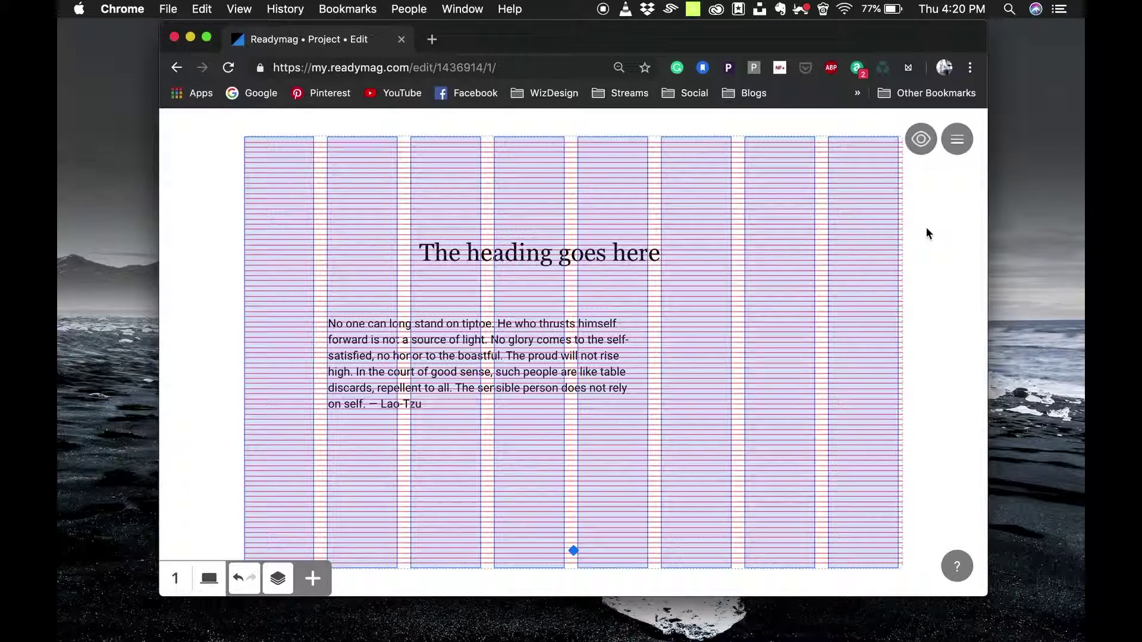
drag(654, 260, 561, 305)
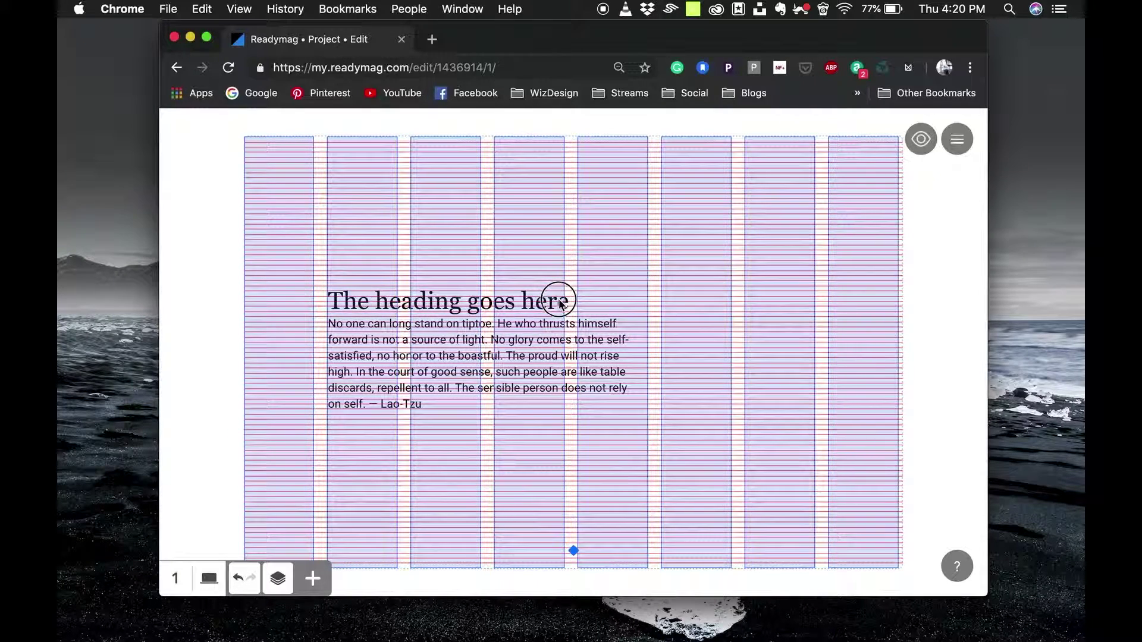
drag(559, 303, 561, 305)
Step: Move the quote slightly below the heading and narrow it to about three columns
click(501, 312)
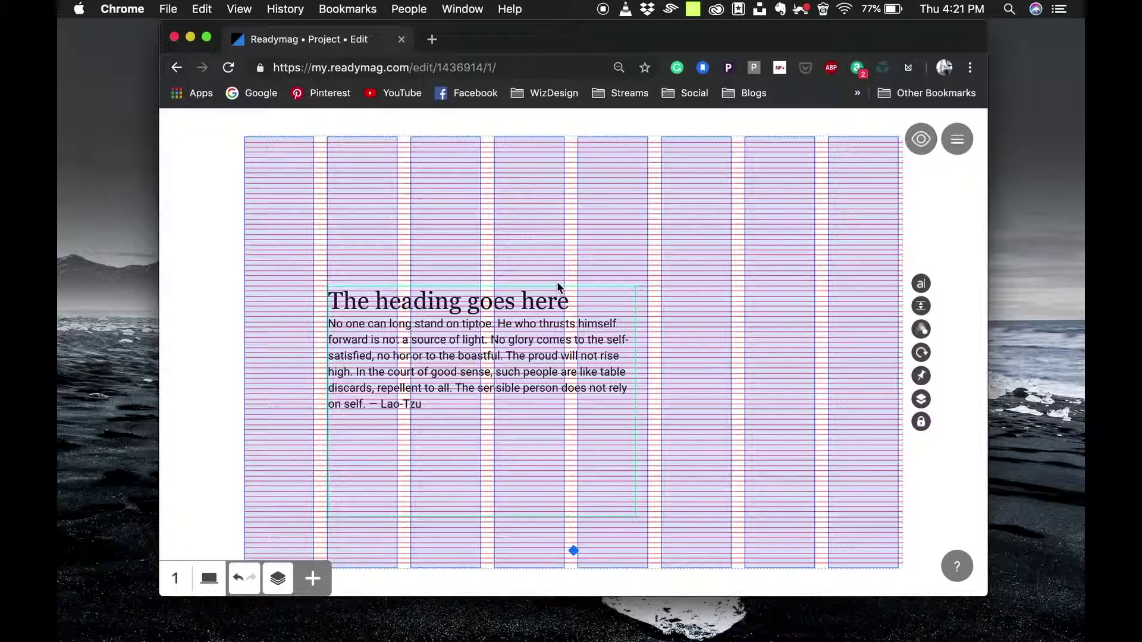
click(278, 578)
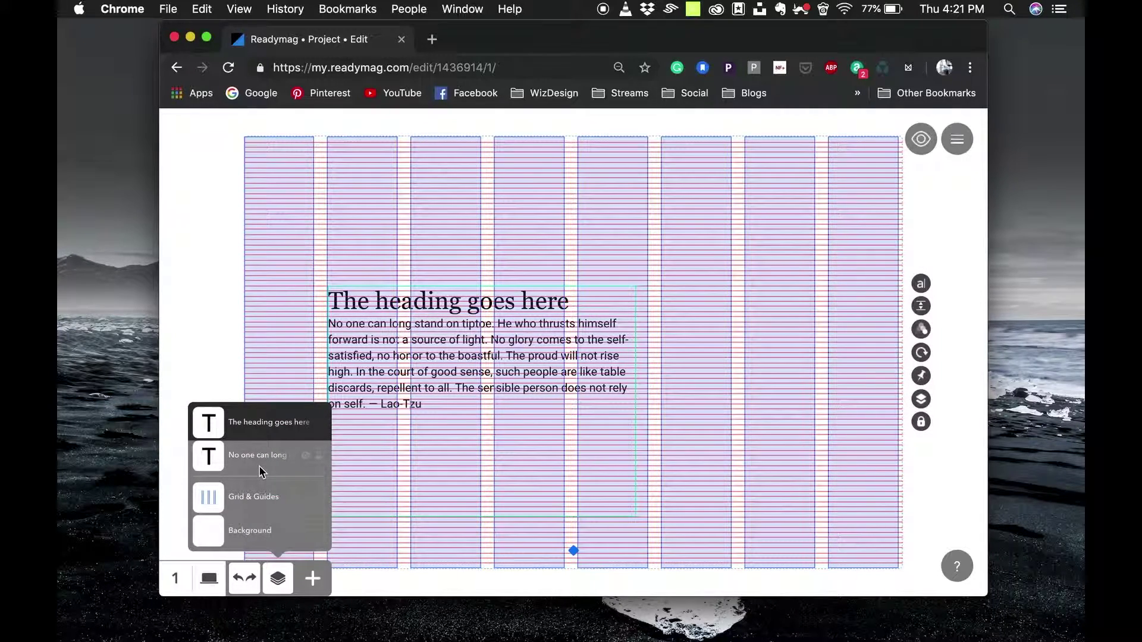
click(262, 472)
mouse_move(429, 391)
mouse_down()
mouse_move(418, 411)
mouse_move(426, 392)
mouse_up()
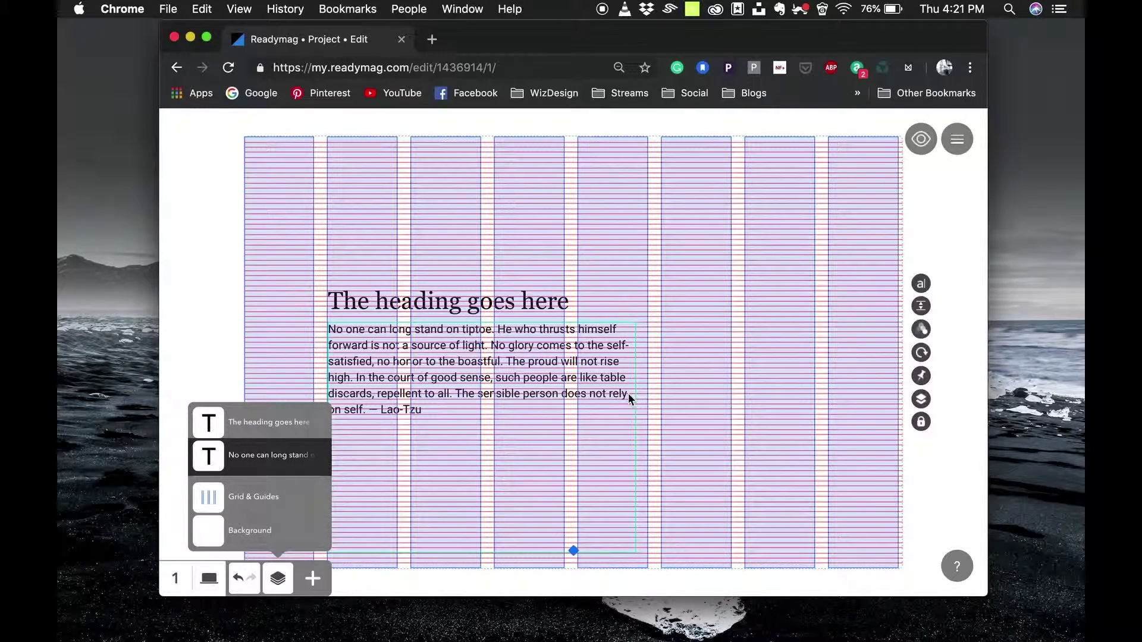
drag(635, 551, 568, 474)
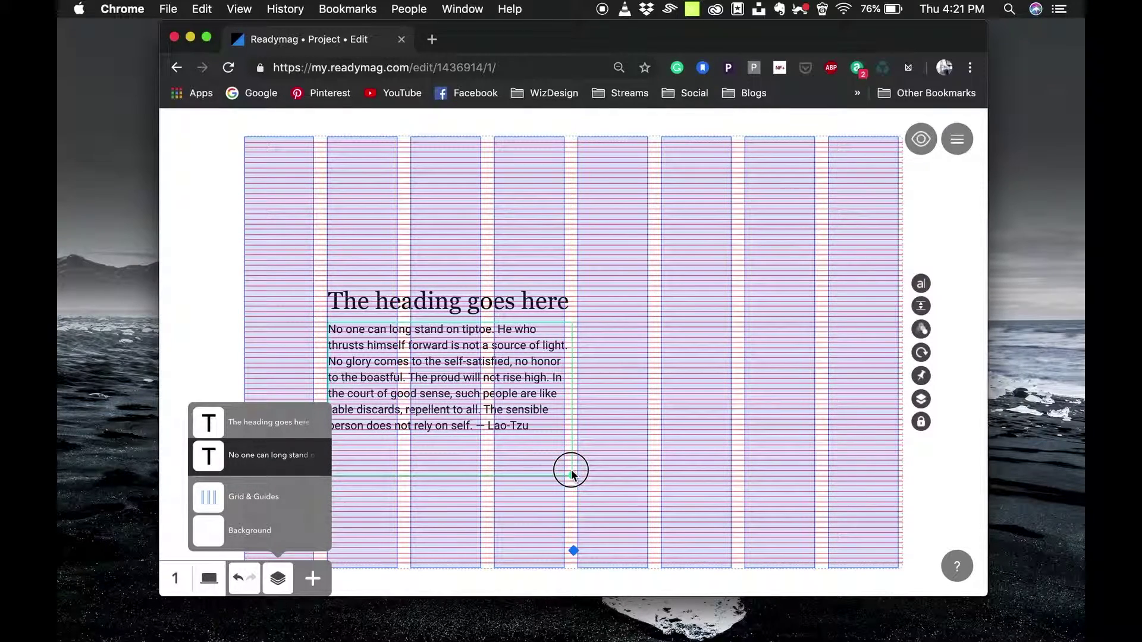
click(602, 380)
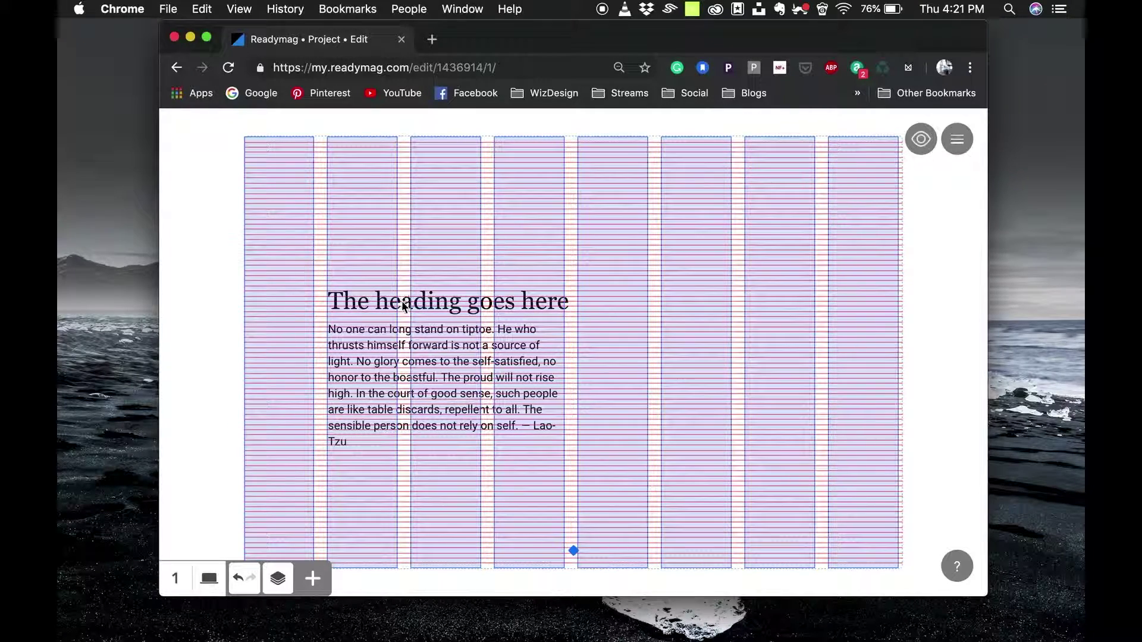
Step: Add a button below the quote text and relabel it 'Enter'
click(313, 579)
click(527, 344)
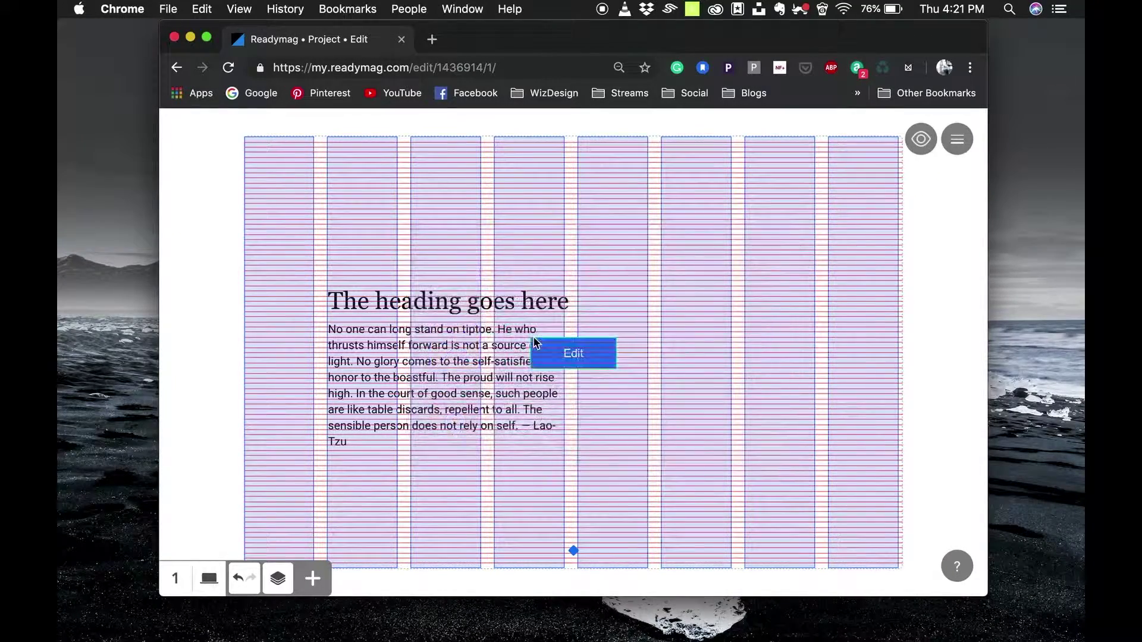
drag(595, 360, 401, 464)
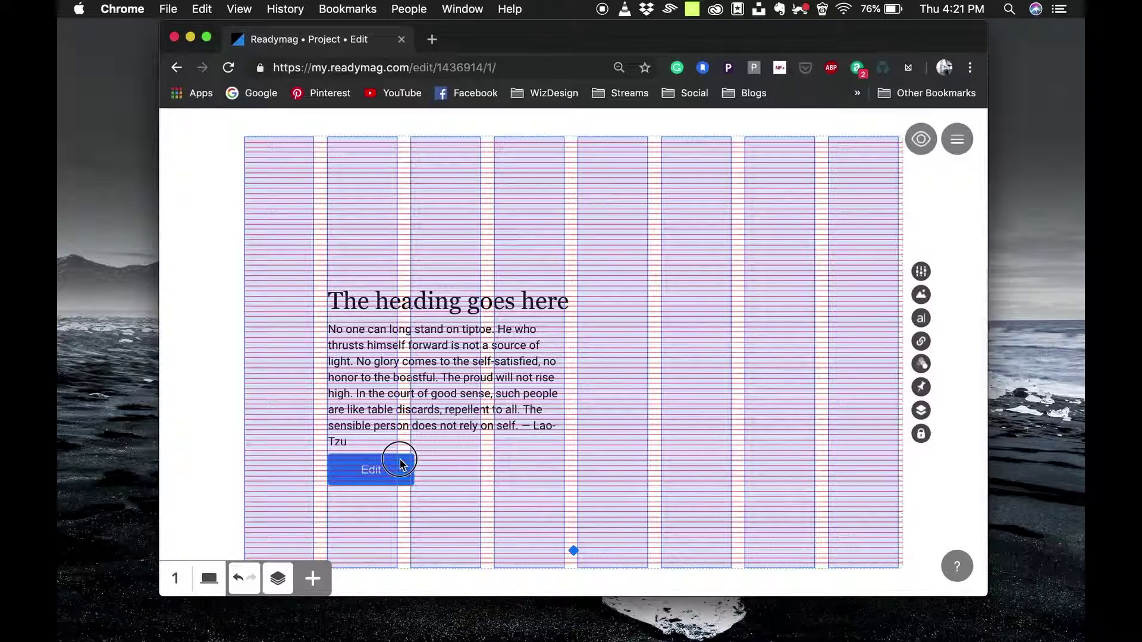
double_click(376, 468)
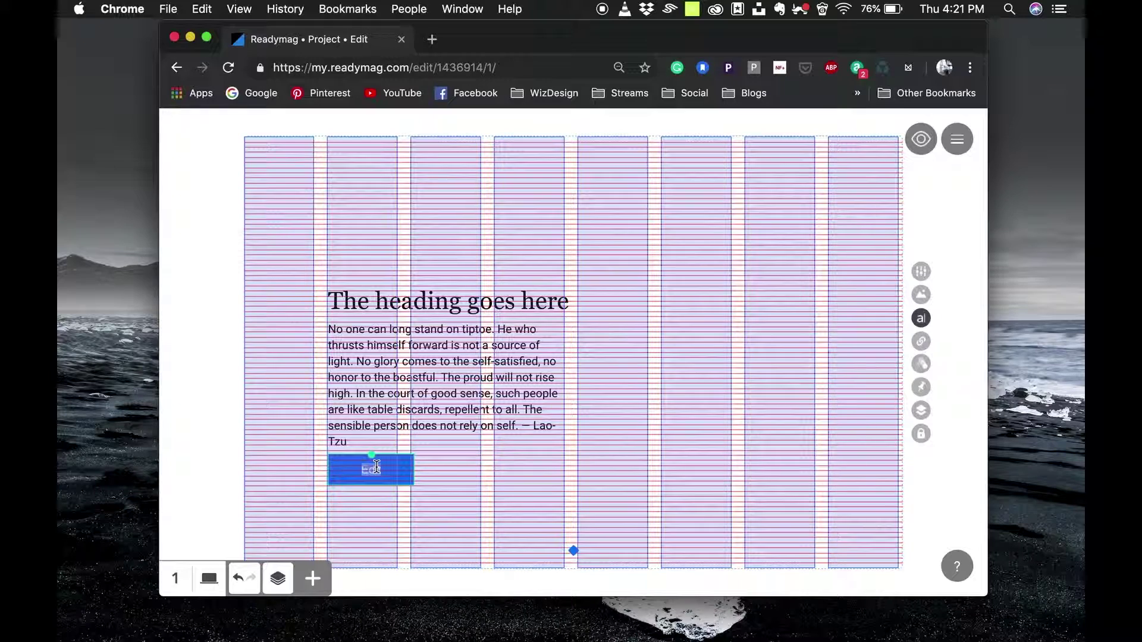
text(Link)
click(400, 470)
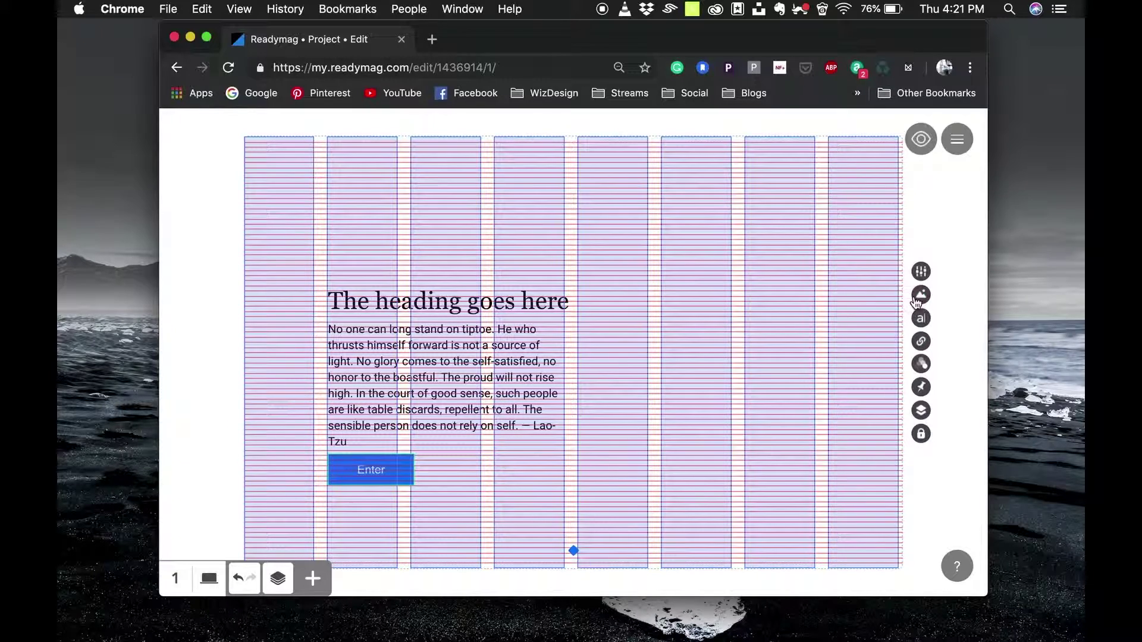
Step: Give the button a #2E3135 fill and a larger corner radius
click(921, 272)
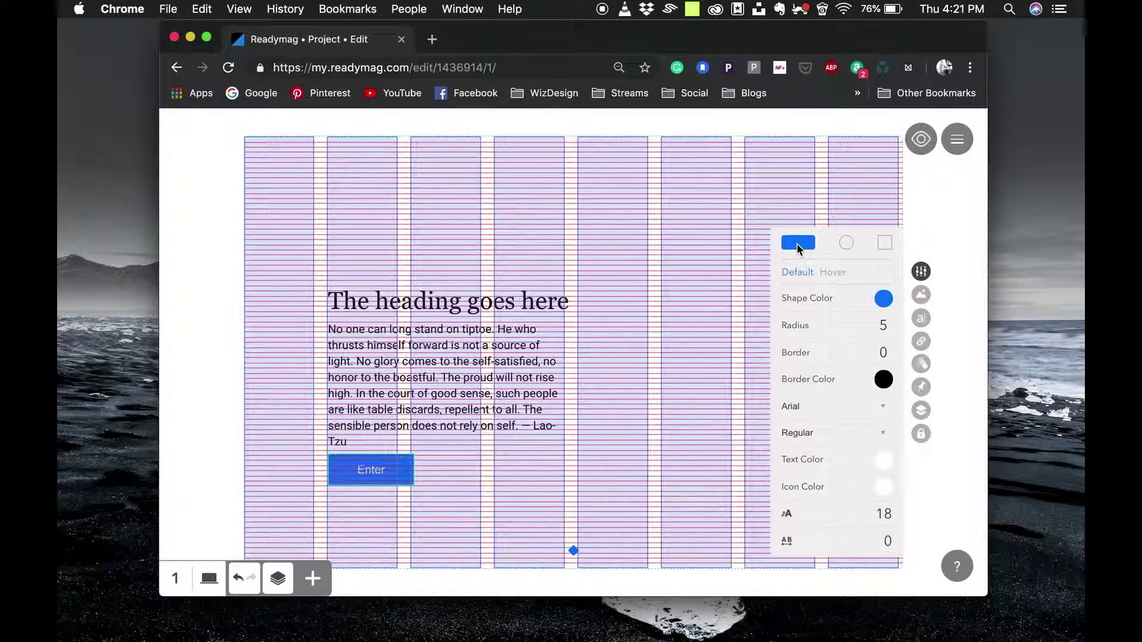
click(883, 299)
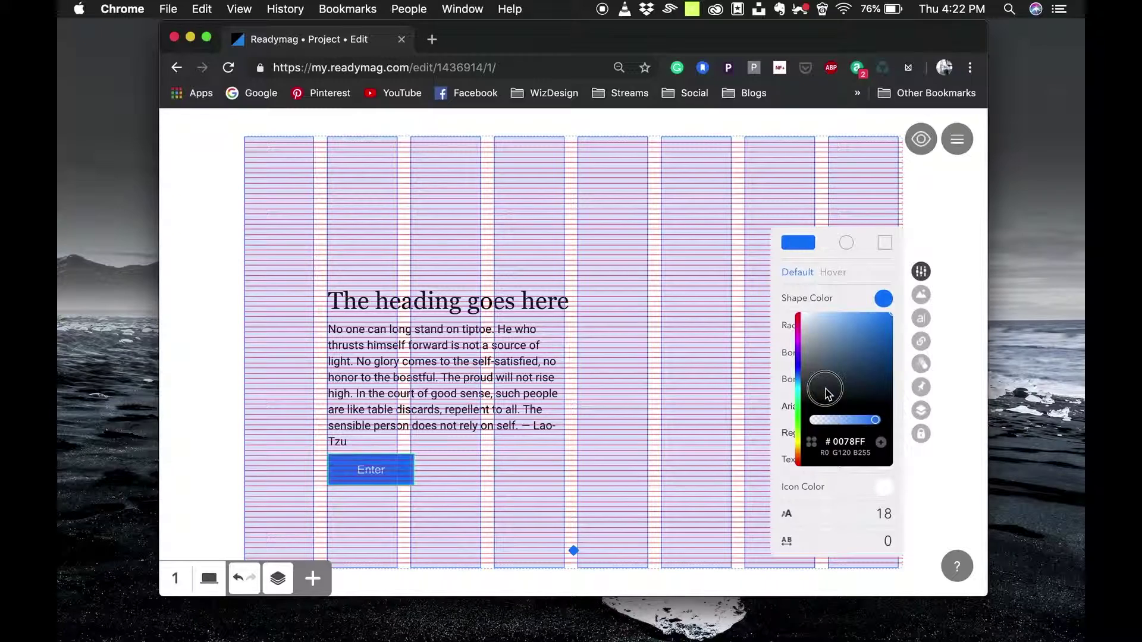
mouse_move(828, 393)
mouse_down()
mouse_move(811, 400)
mouse_move(813, 386)
mouse_up()
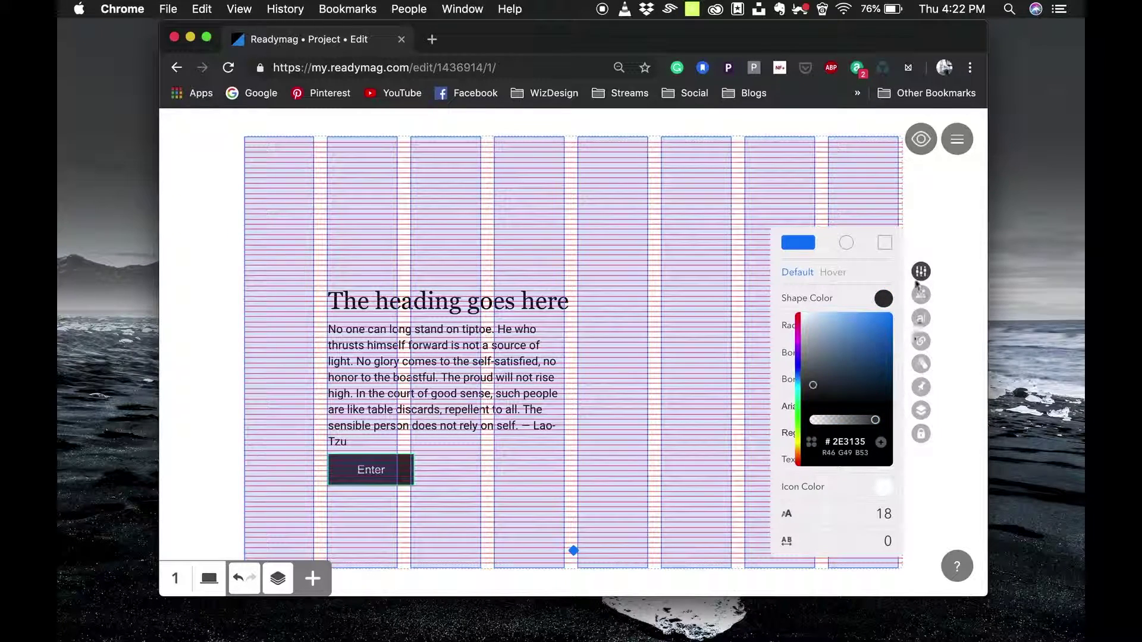
click(888, 302)
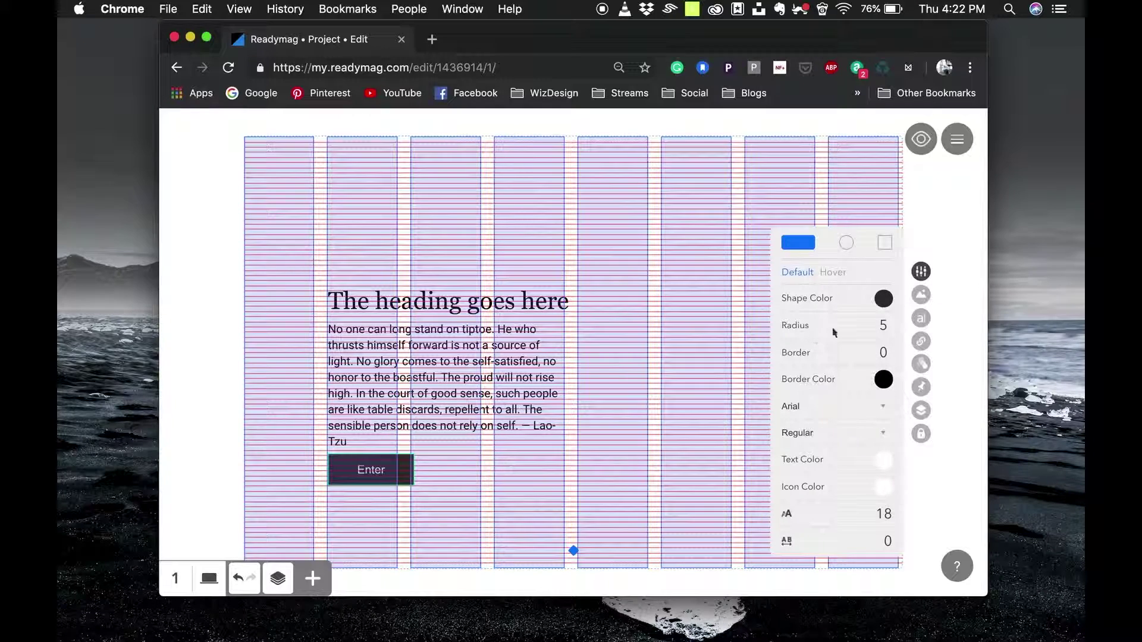
mouse_move(883, 326)
mouse_down()
mouse_move(887, 300)
mouse_move(885, 312)
mouse_up()
Step: Align the Enter button with the quote's left edge
click(451, 479)
drag(396, 467, 403, 466)
drag(541, 472, 400, 369)
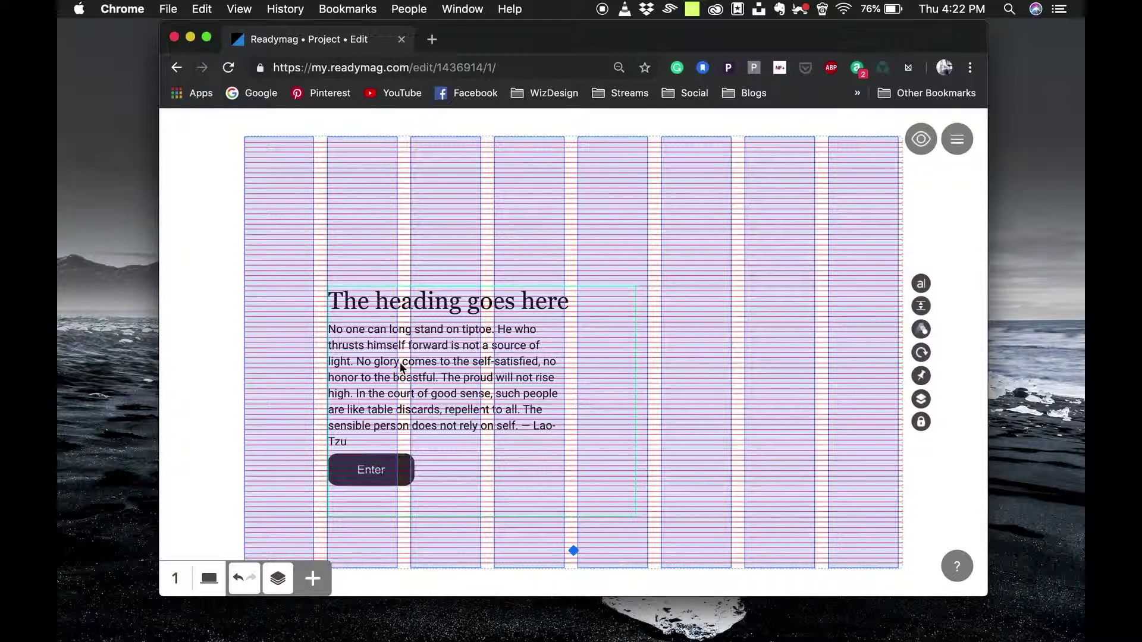
click(522, 232)
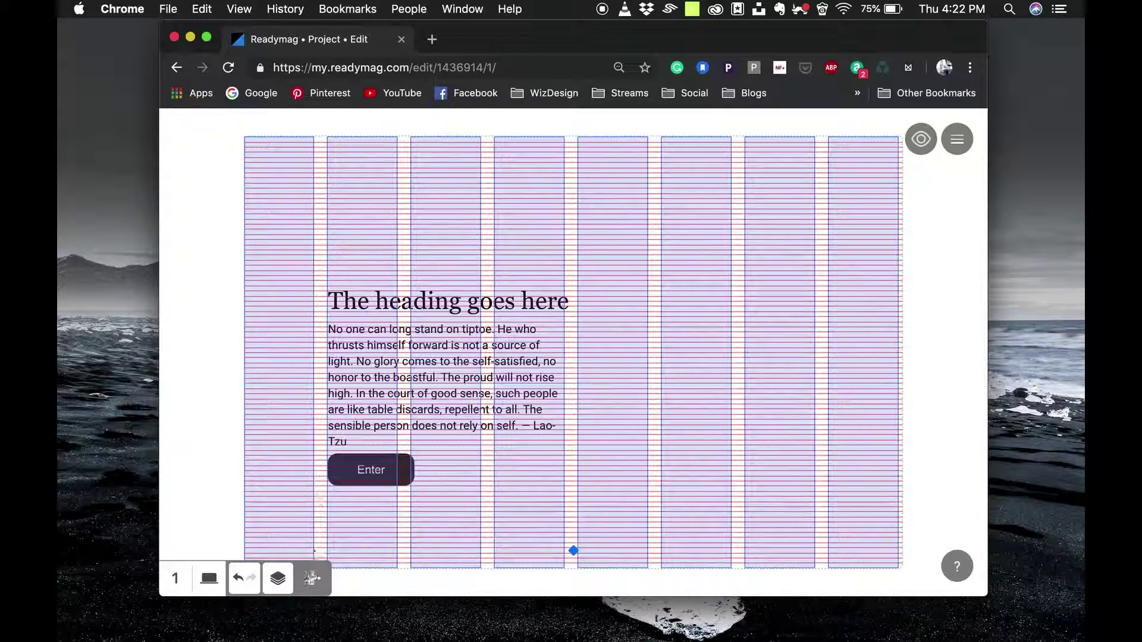
Step: Add a triangle shape, shrink it to logo size, and place it top-left
click(311, 583)
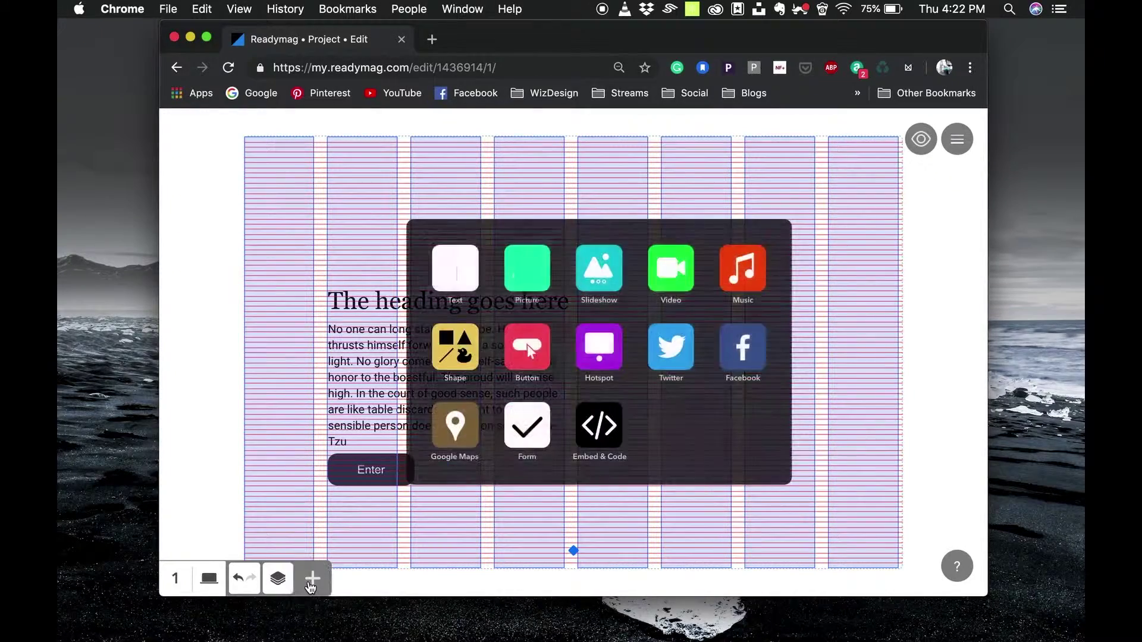
click(449, 372)
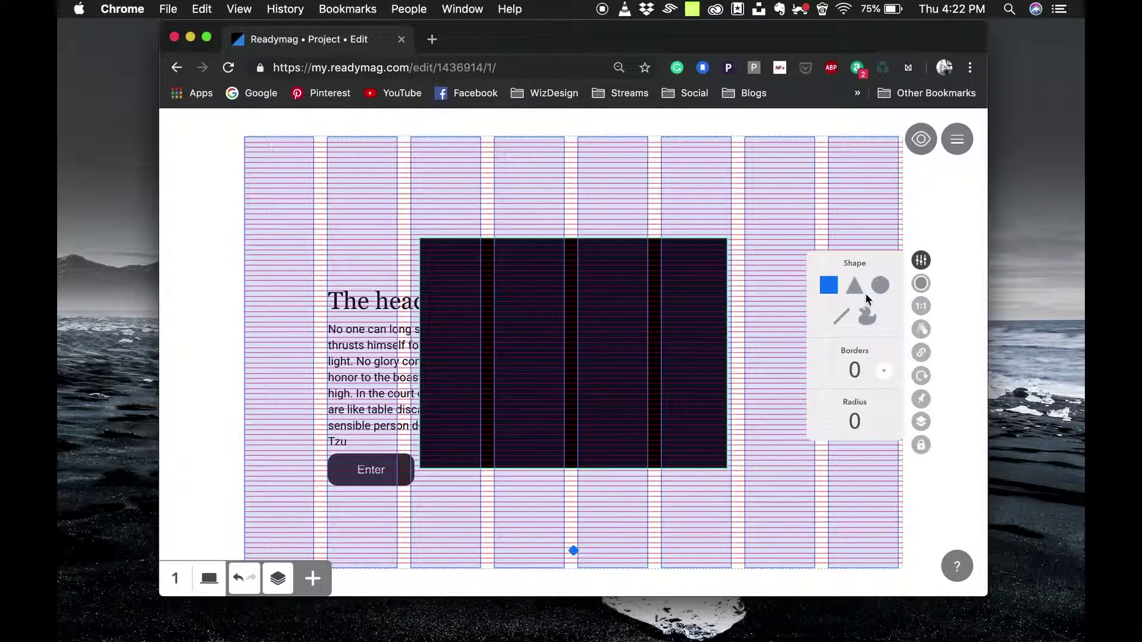
click(861, 296)
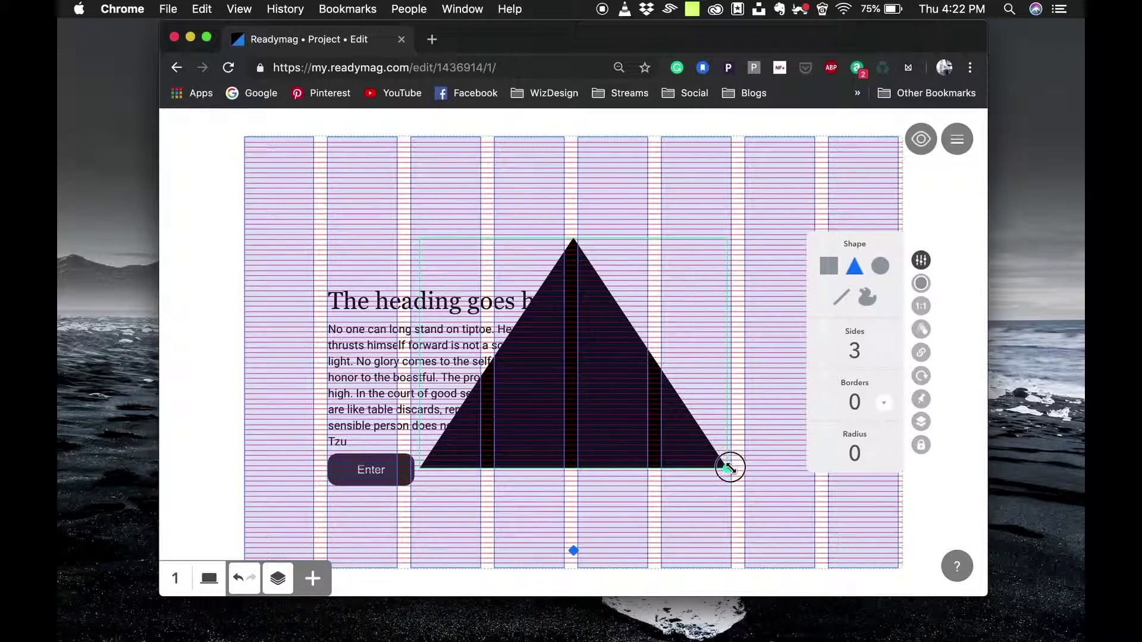
drag(729, 467, 561, 362)
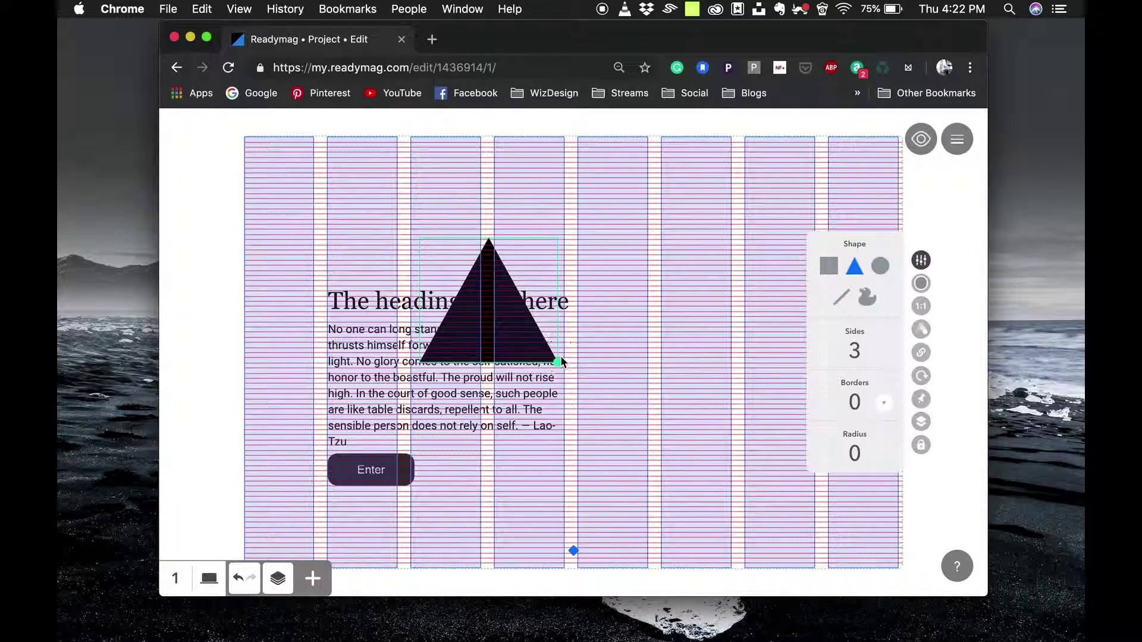
drag(509, 313, 326, 204)
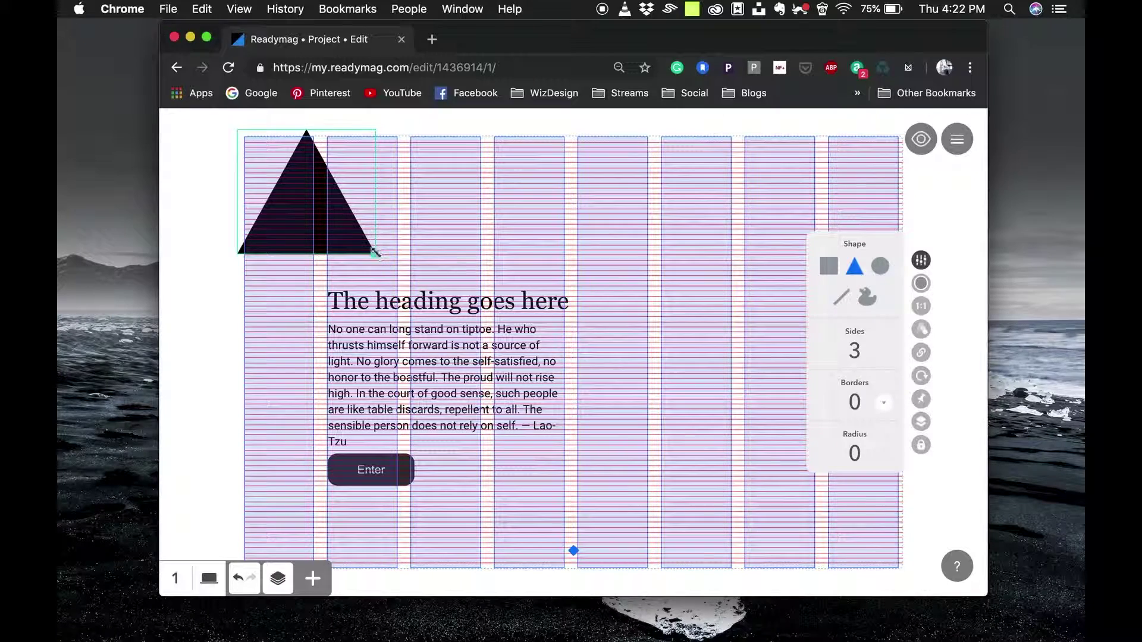
drag(375, 252, 328, 174)
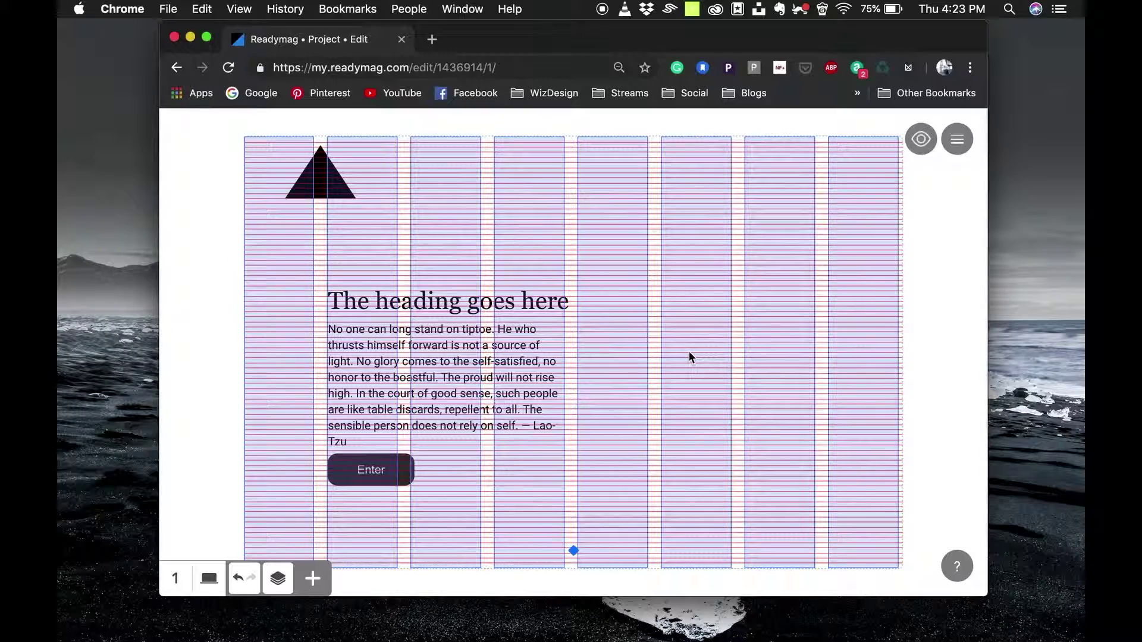
Step: Add a picture widget and drop the coffee photo into it
click(313, 578)
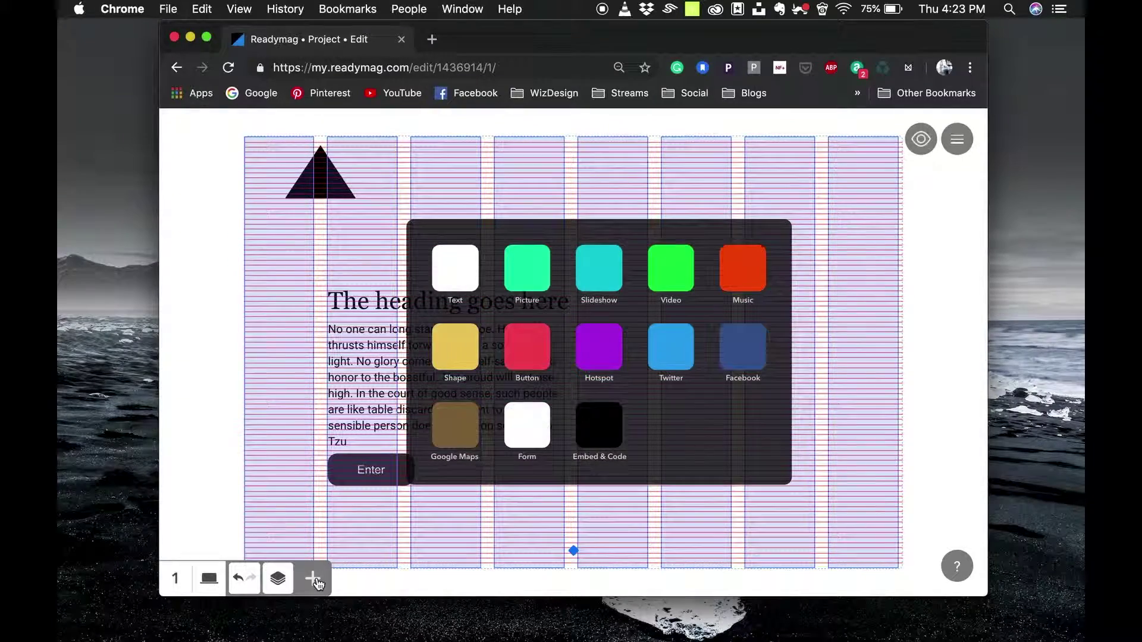
click(526, 295)
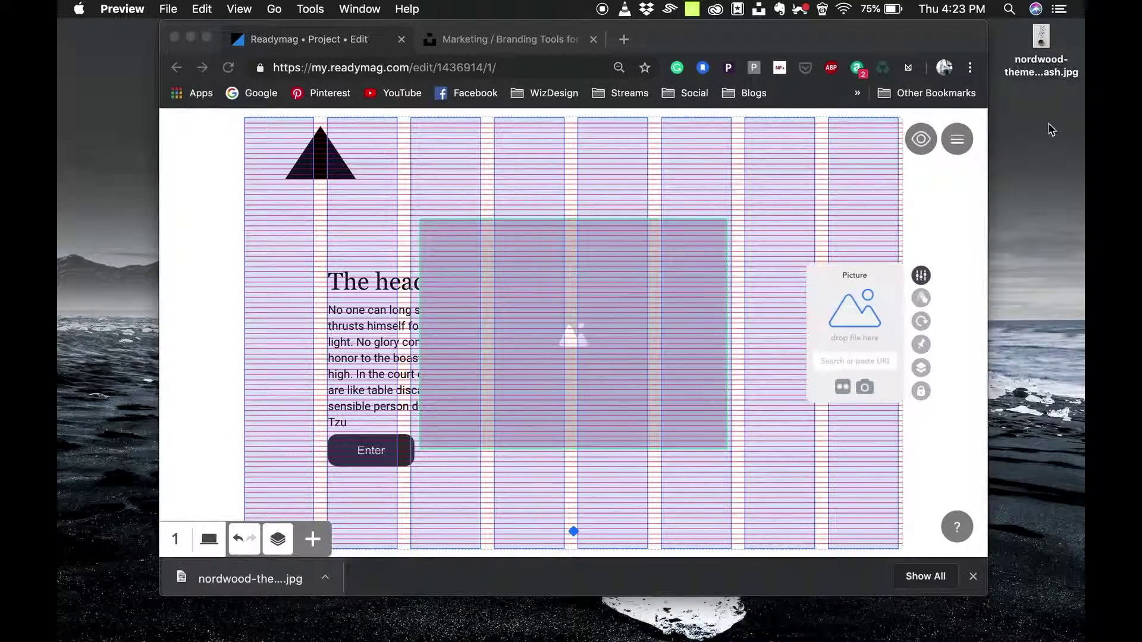
drag(1040, 37, 870, 332)
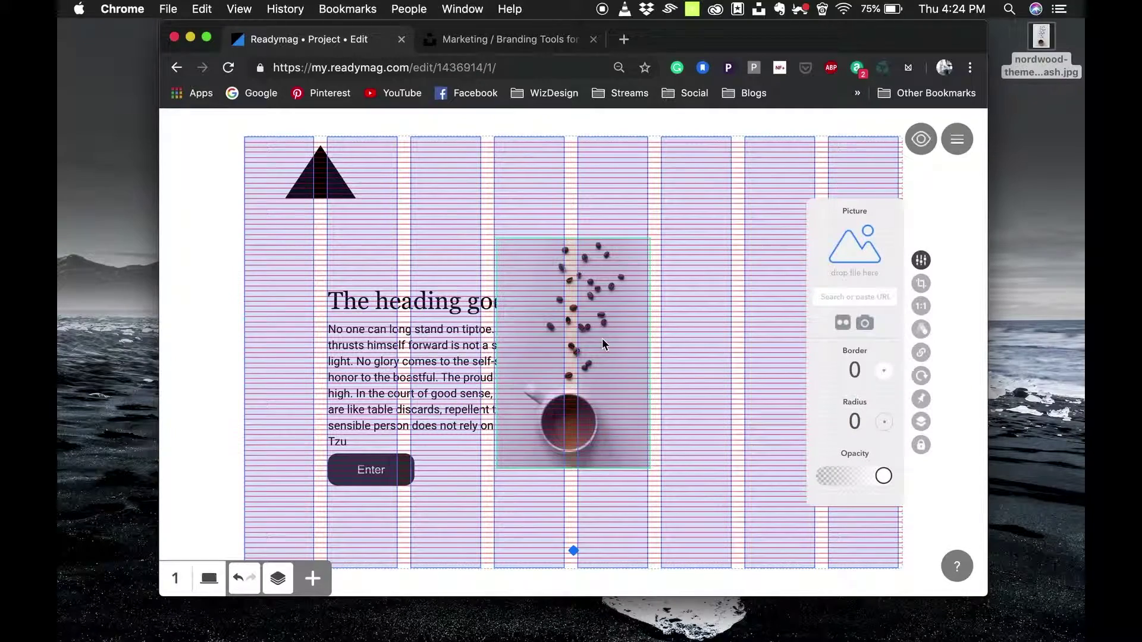
Step: Enlarge the coffee photo and position it across the right-hand columns
drag(601, 337, 757, 432)
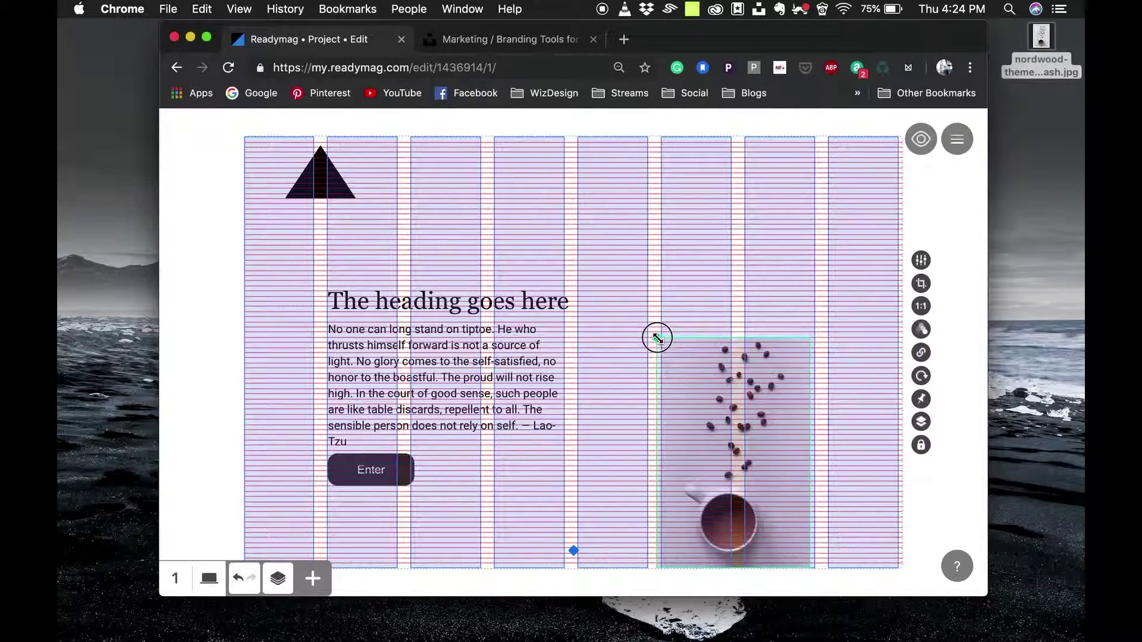
drag(657, 338, 555, 191)
drag(718, 289, 735, 257)
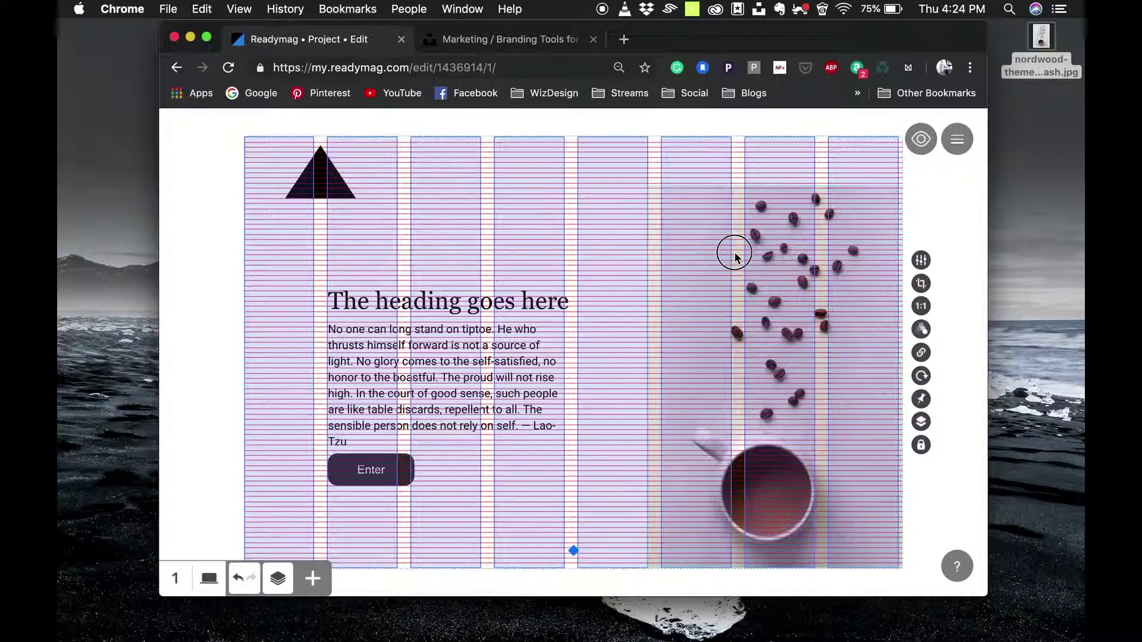
click(566, 227)
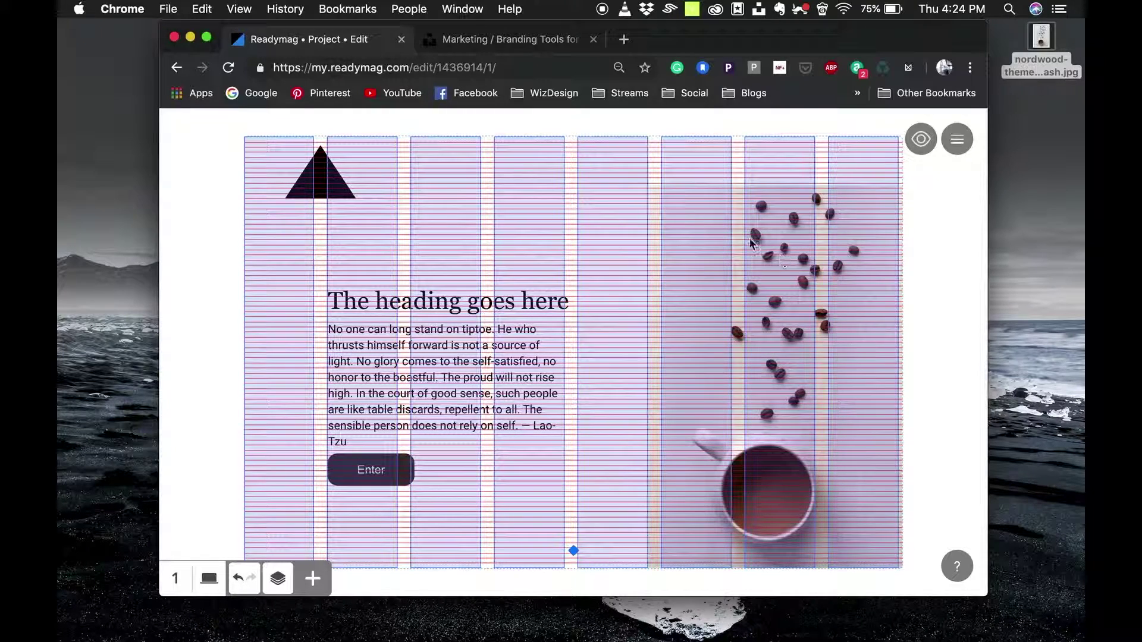
click(687, 205)
click(575, 209)
click(729, 391)
click(451, 530)
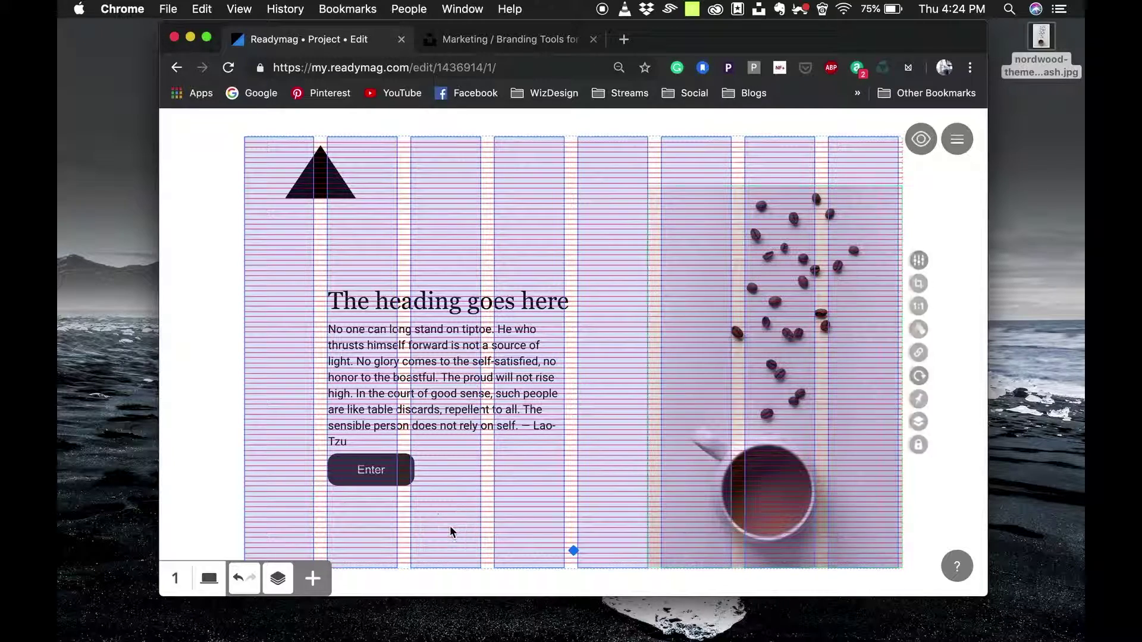
mouse_move(696, 377)
mouse_down()
mouse_move(630, 369)
mouse_move(690, 369)
mouse_up()
Step: Hide the page's grid guides and turn off snapping via the layers panel's Grid & Guides settings
click(607, 360)
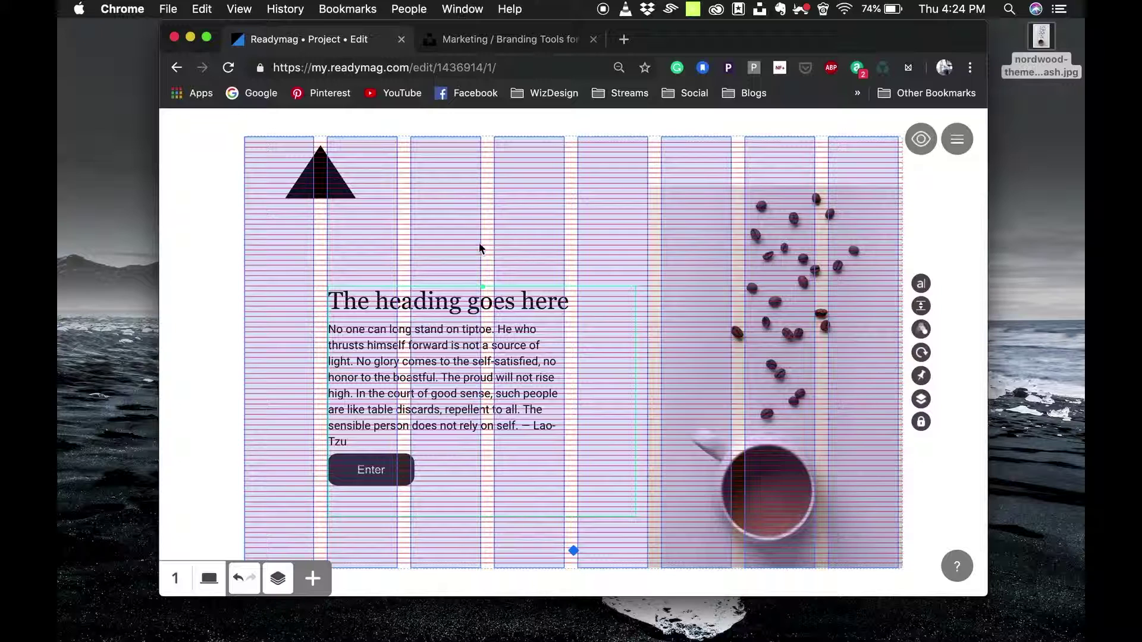
click(276, 583)
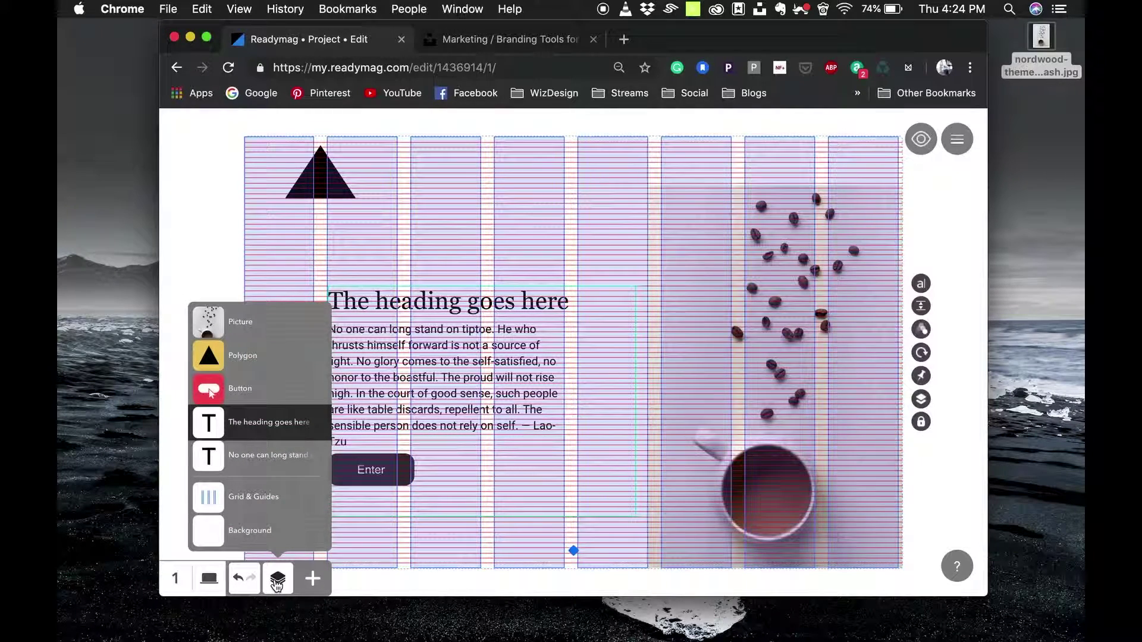
click(239, 503)
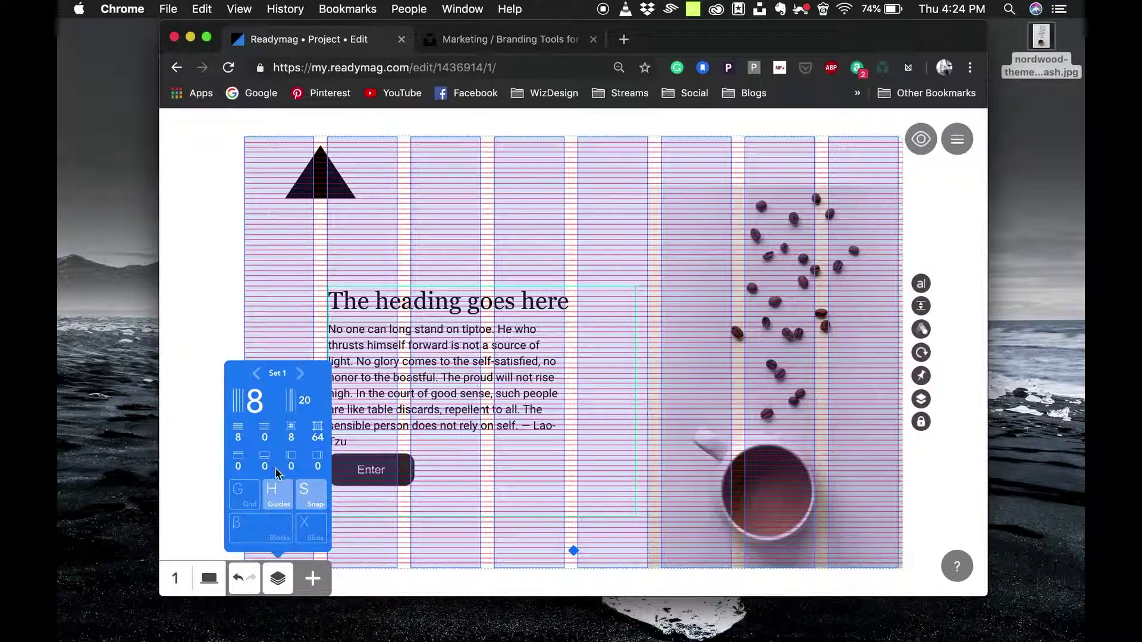
click(278, 494)
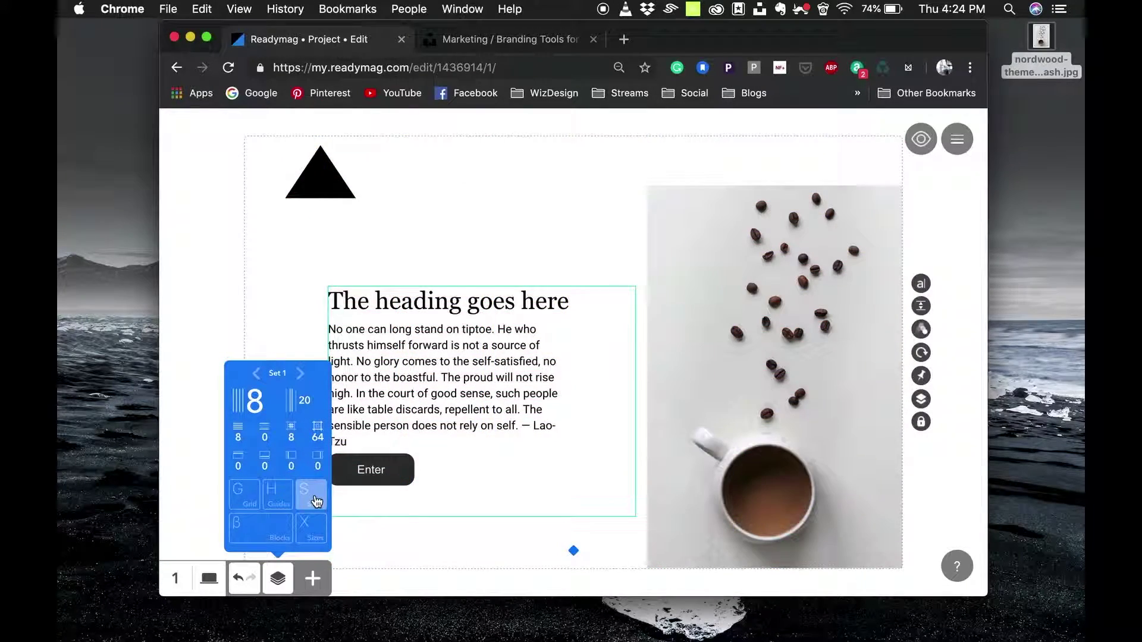
click(317, 495)
click(237, 331)
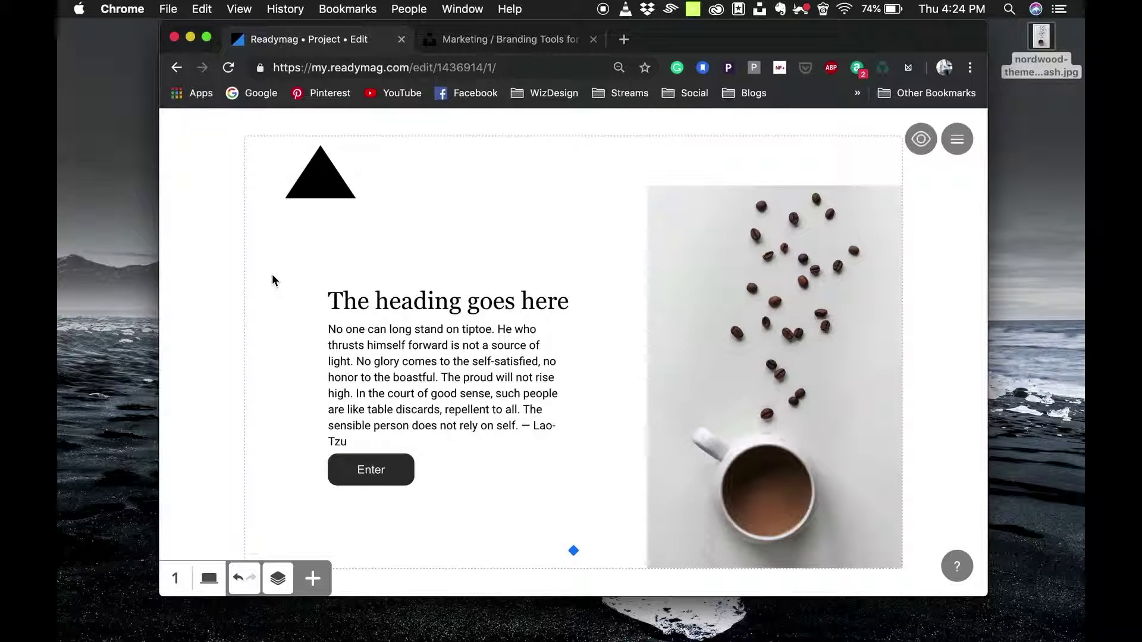
click(371, 470)
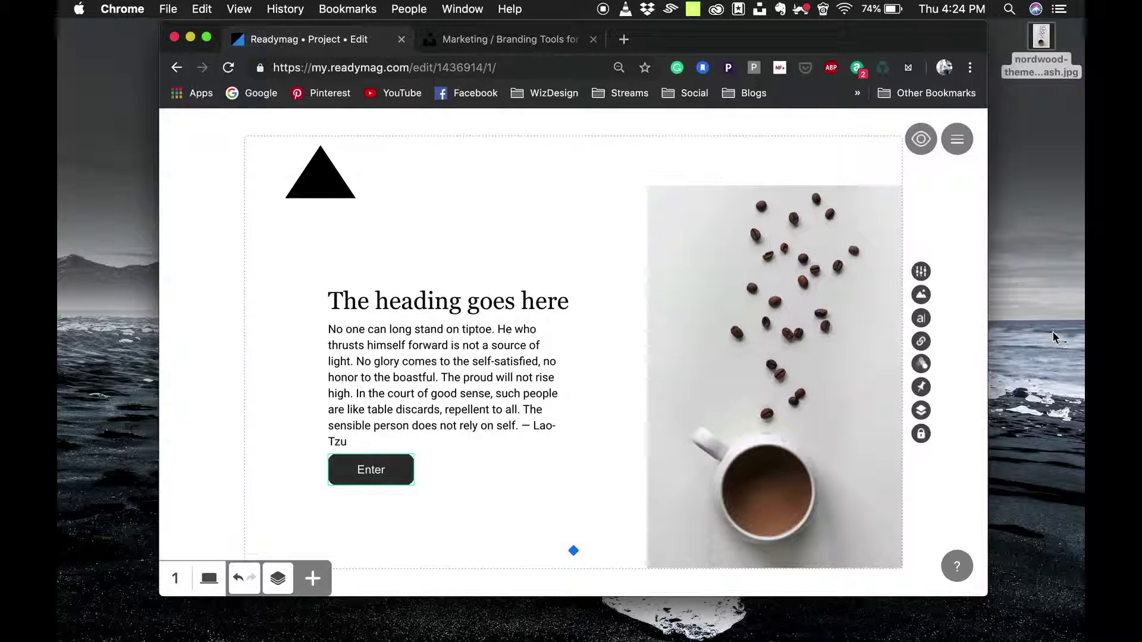
click(920, 341)
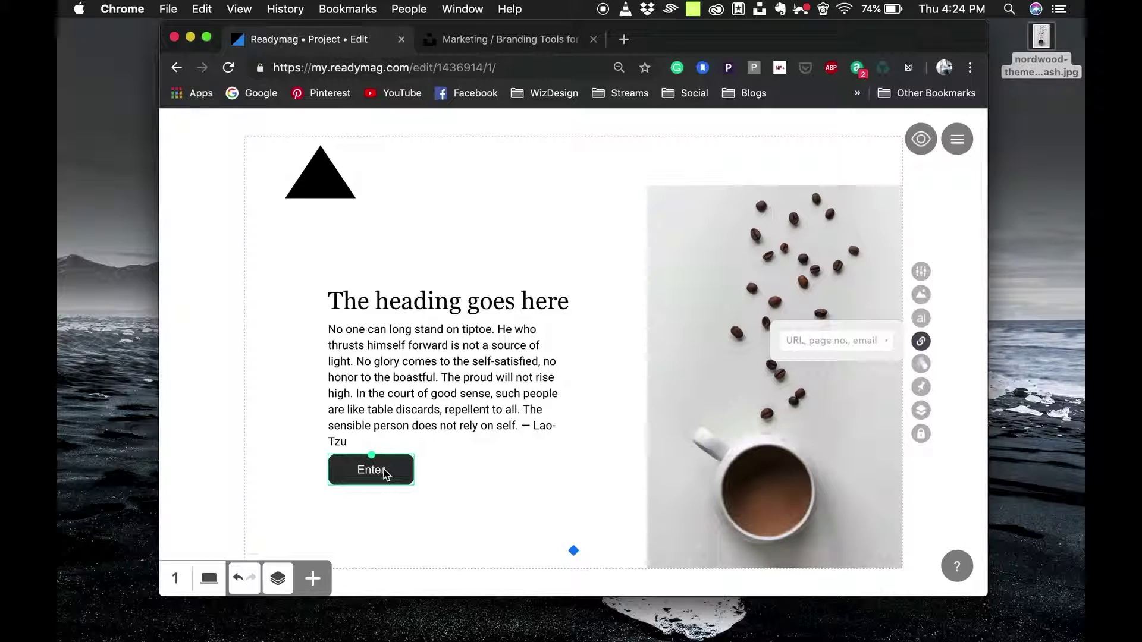
click(857, 344)
text(www.google.com)
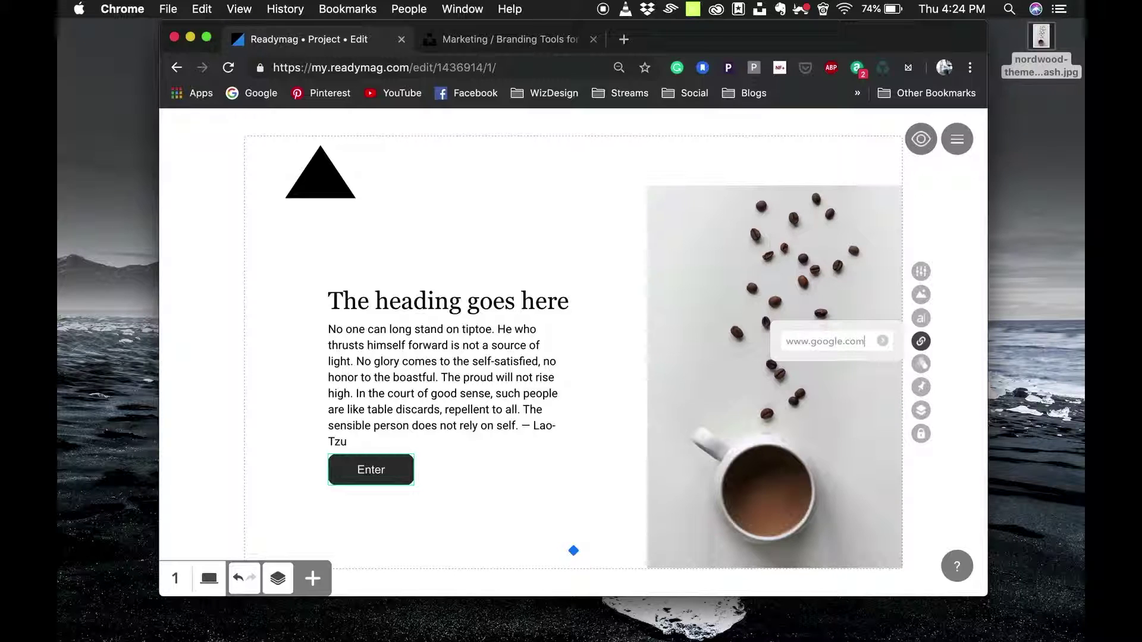
key(Return)
click(474, 497)
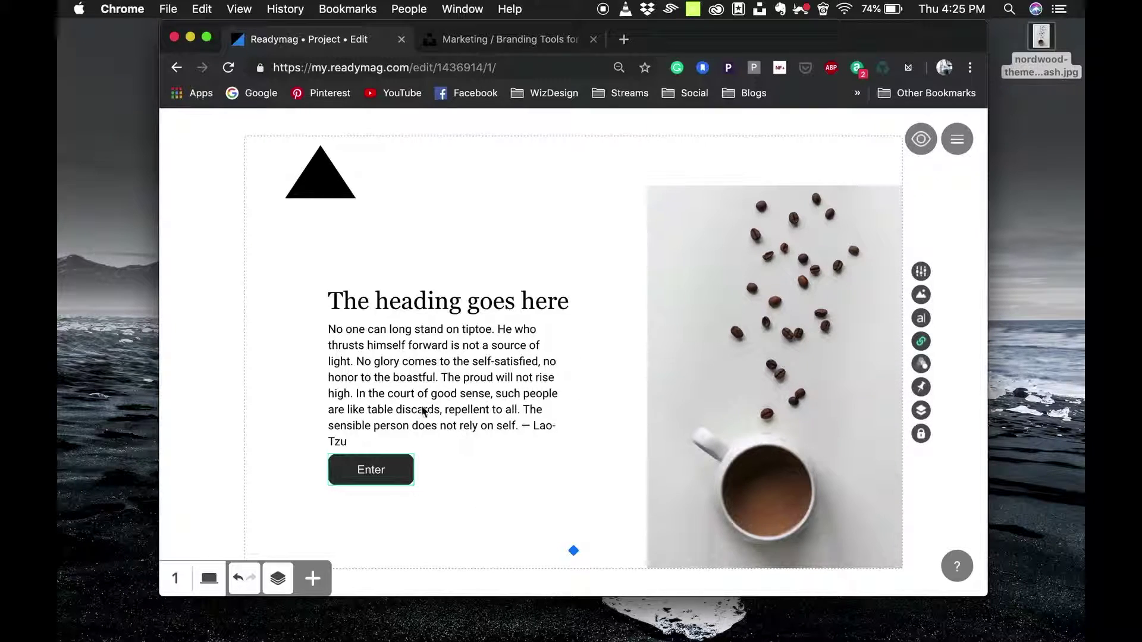
click(921, 139)
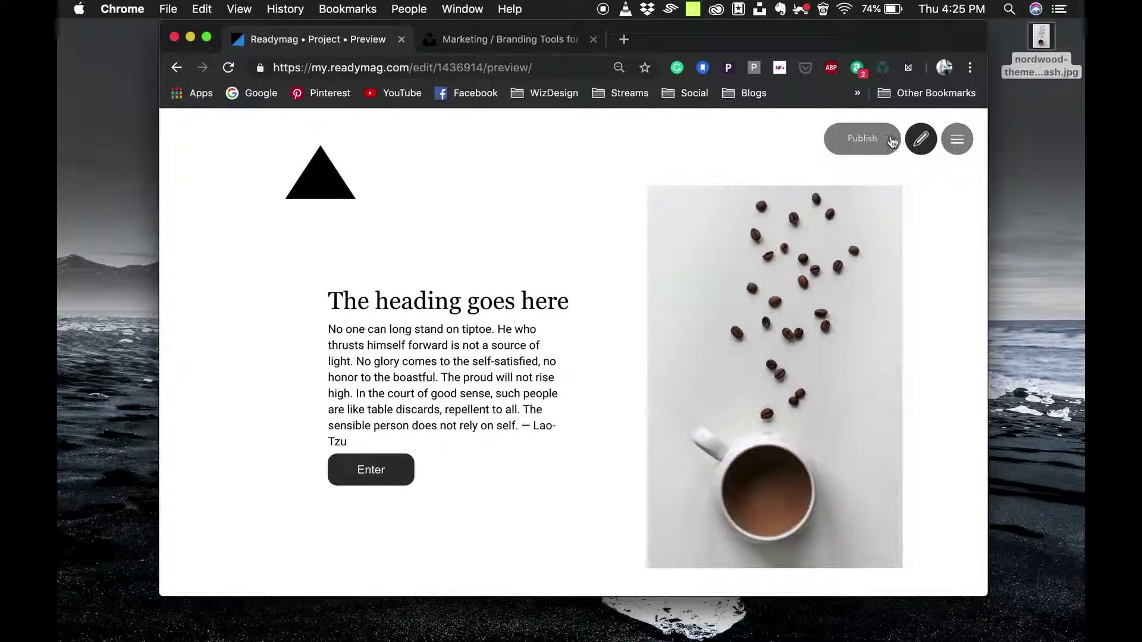
Step: Test the Enter button's link in preview and close the Google tab it opens
click(369, 471)
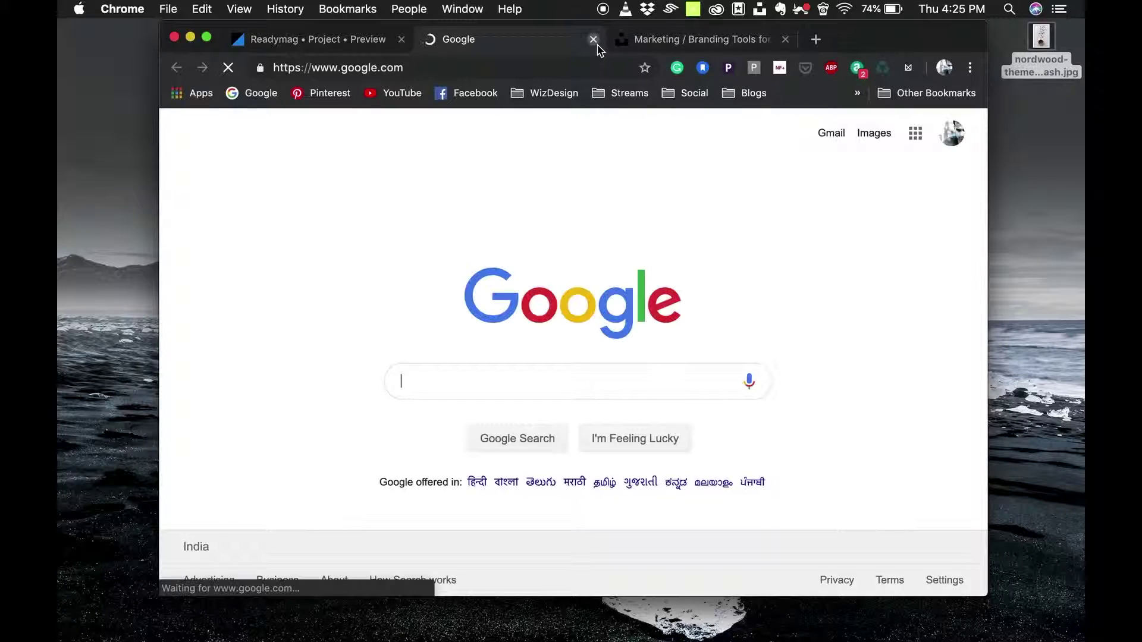
click(593, 39)
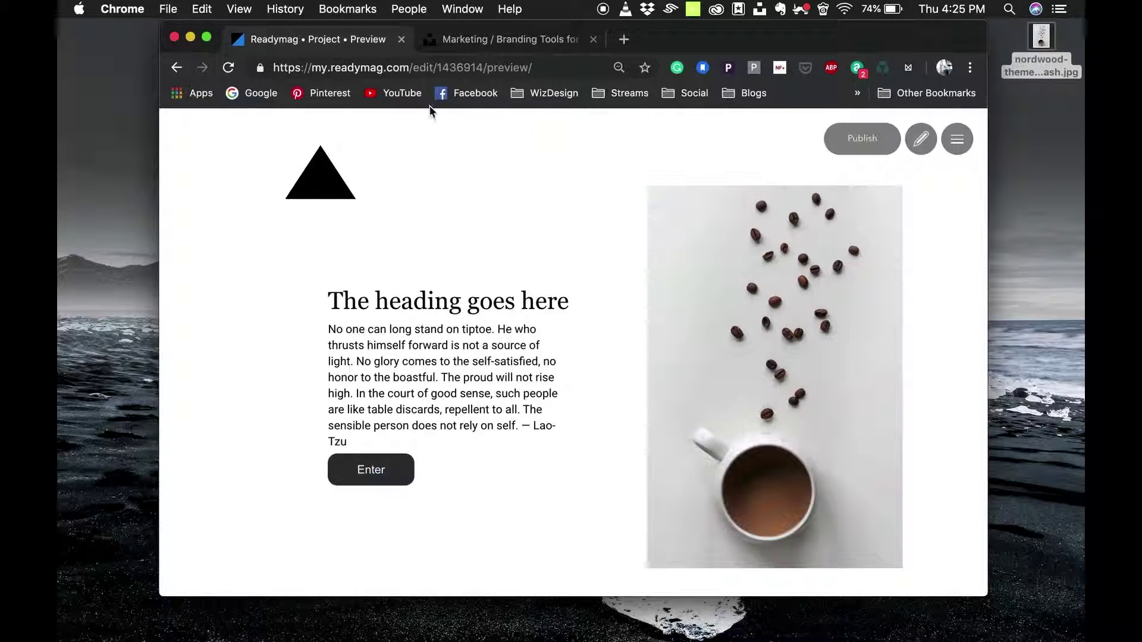
Step: Return to the editor and turn on a separate mobile layout
click(919, 141)
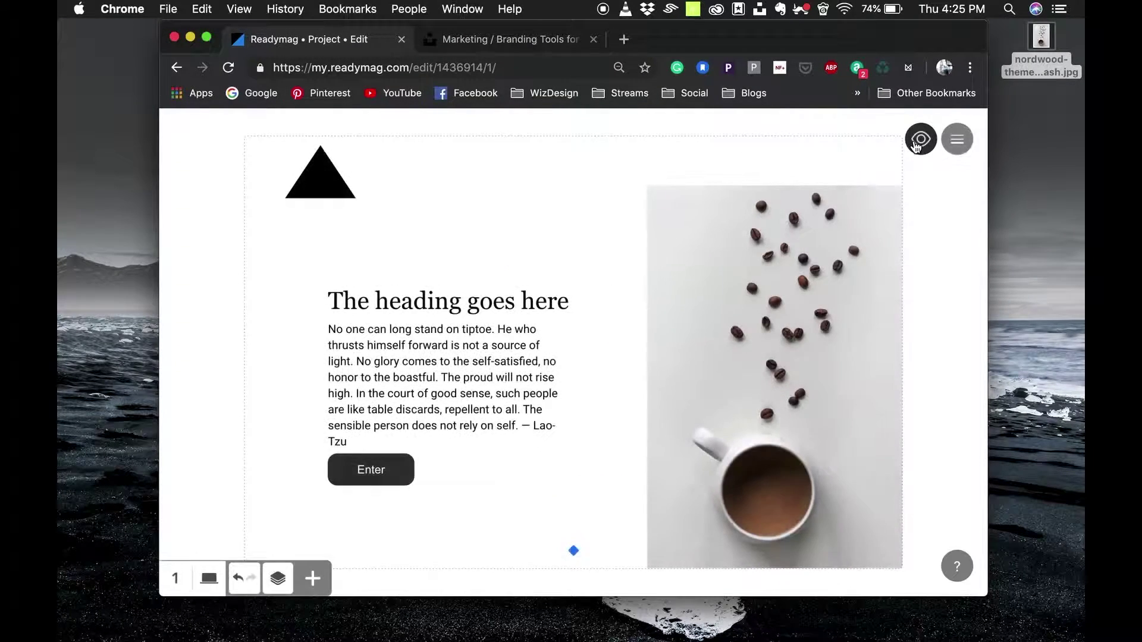
mouse_move(209, 578)
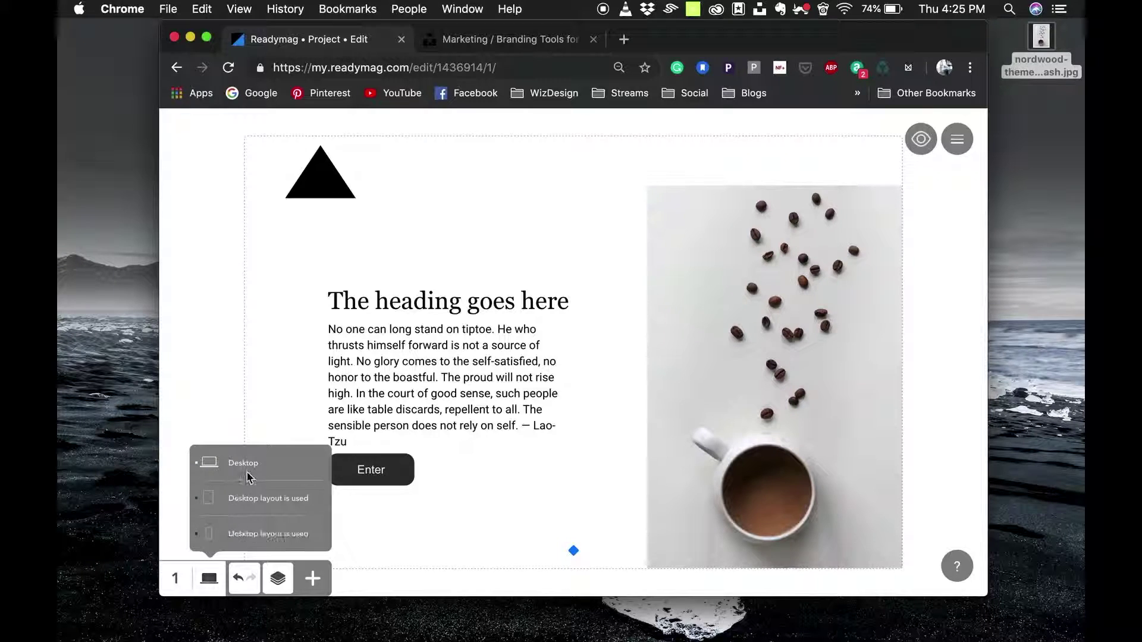
click(306, 534)
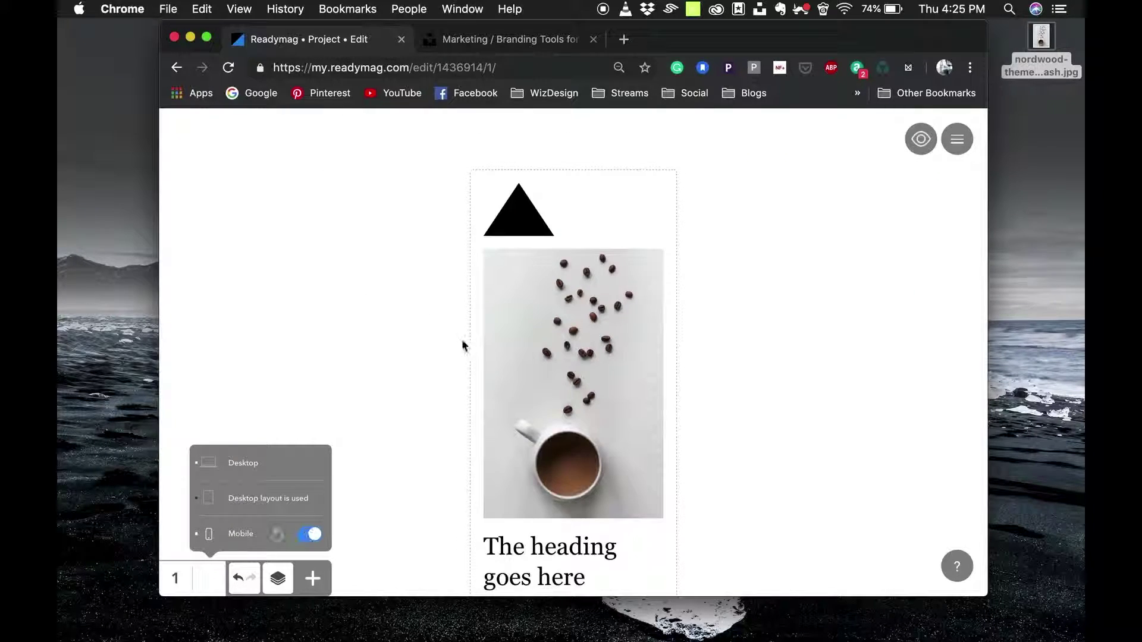
scroll(475, 340, down, 5)
scroll(475, 341, up, 2)
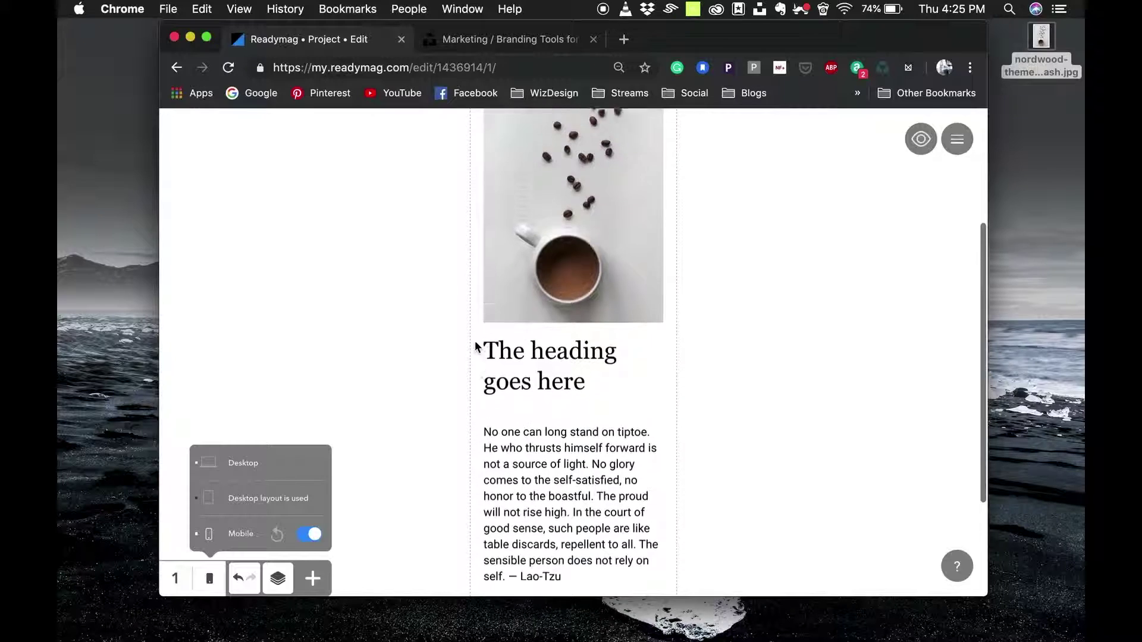
scroll(474, 340, up, 3)
Step: In mobile view, shrink the triangle logo, move the coffee photo beneath it, and raise the heading
click(522, 193)
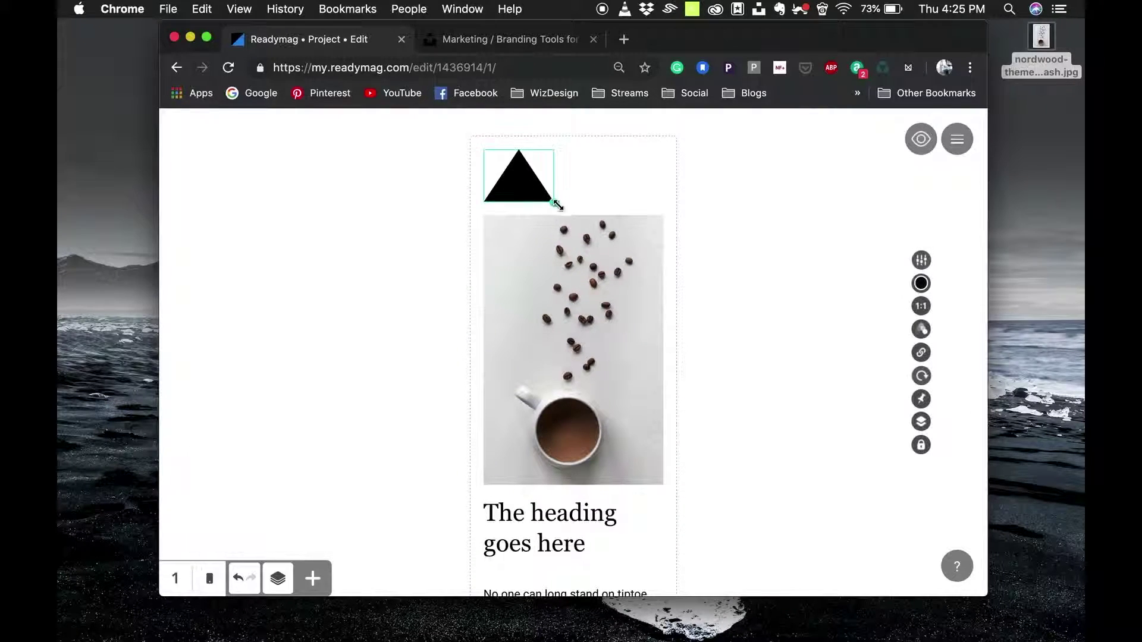
drag(556, 205, 525, 176)
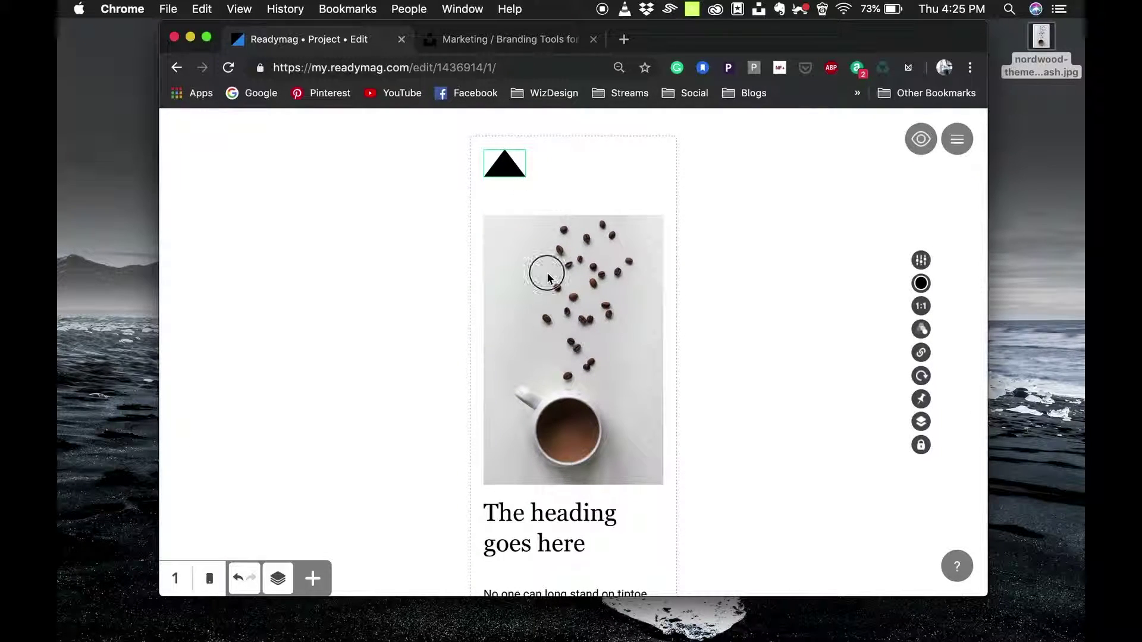
drag(548, 277, 546, 244)
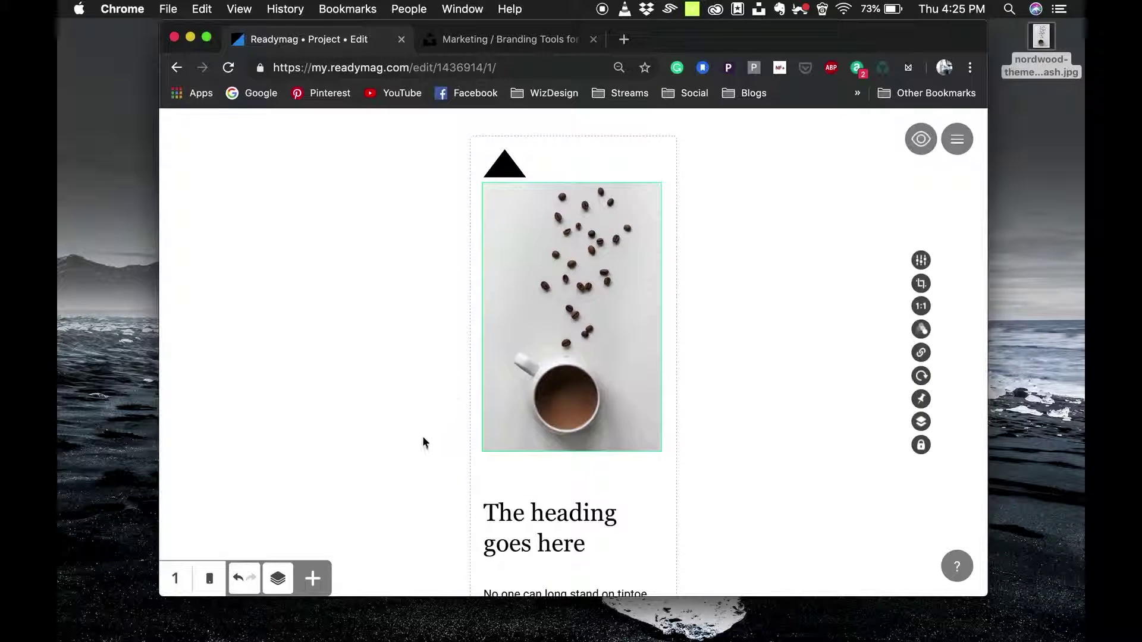
scroll(423, 443, down, 3)
click(528, 445)
drag(528, 445, 580, 293)
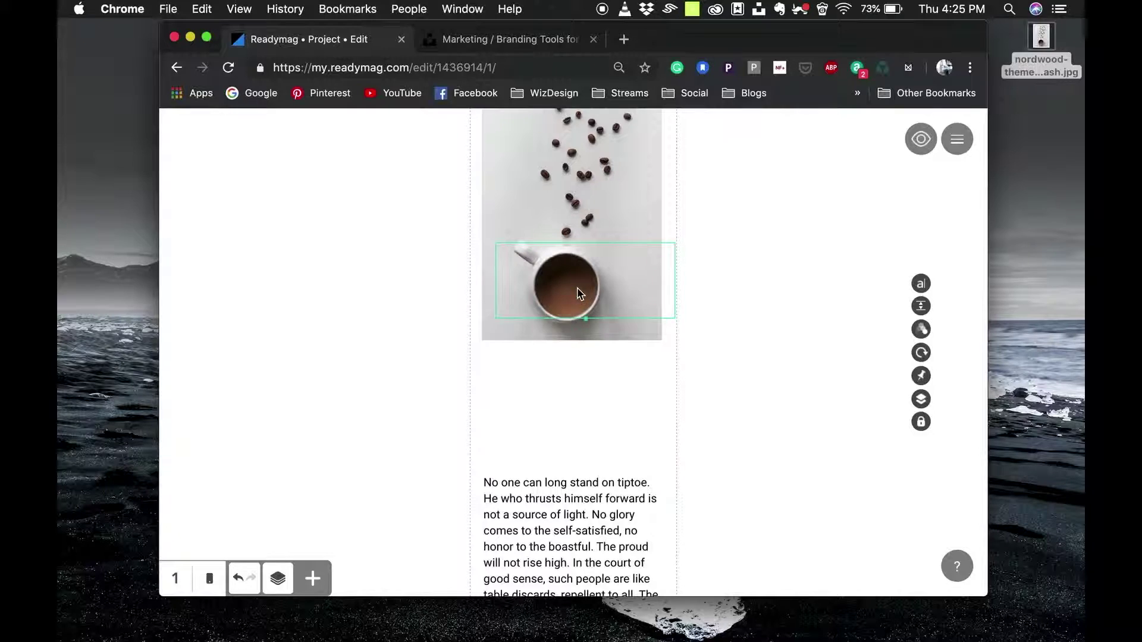
scroll(580, 292, up, 3)
Step: Bring the heading in front of the photo and resize it over the photo's top in four lines
mouse_move(925, 404)
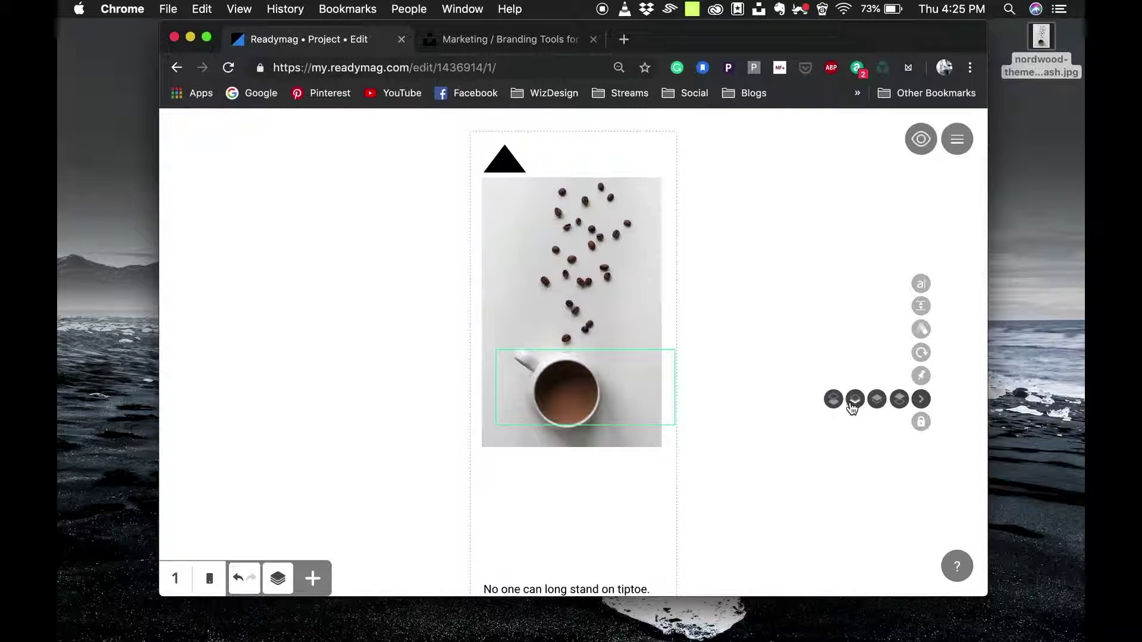
click(878, 403)
click(897, 404)
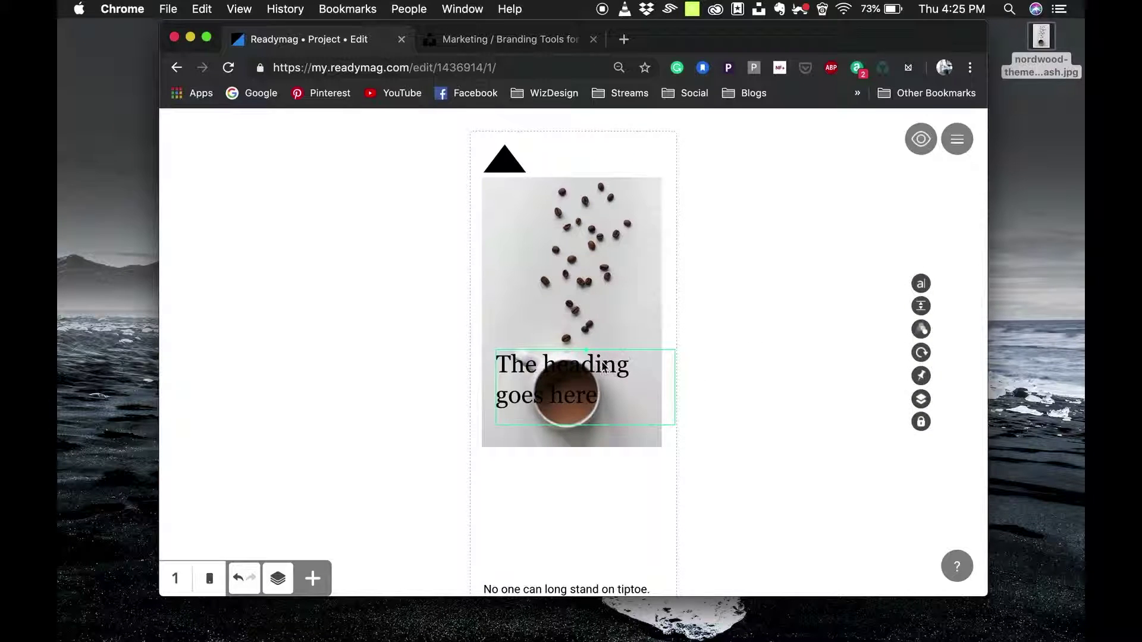
drag(603, 366, 602, 285)
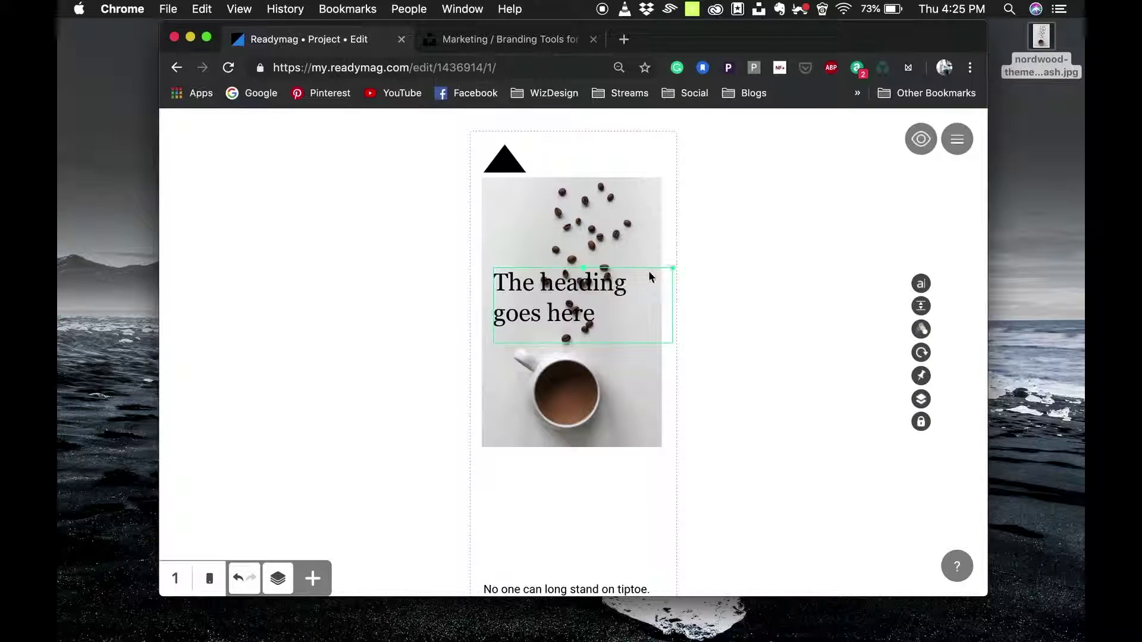
drag(672, 269, 558, 196)
drag(556, 263, 584, 268)
click(718, 277)
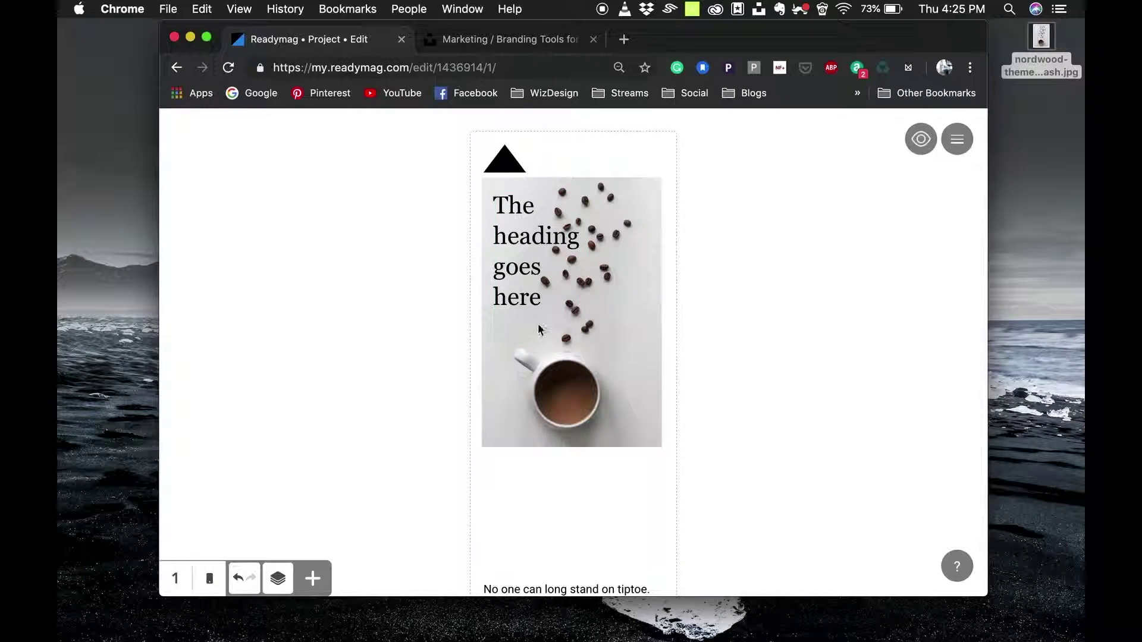
drag(513, 297, 517, 298)
click(747, 312)
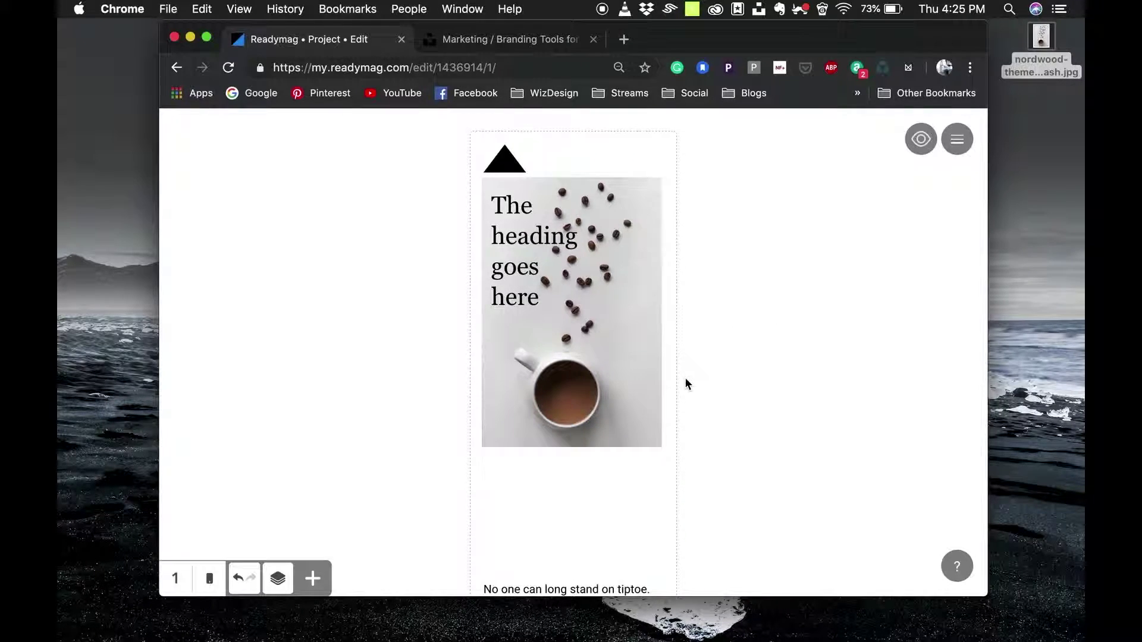
Step: Move the quote and the Enter button up directly below the coffee photo
scroll(685, 384, down, 5)
drag(583, 433, 586, 280)
click(537, 559)
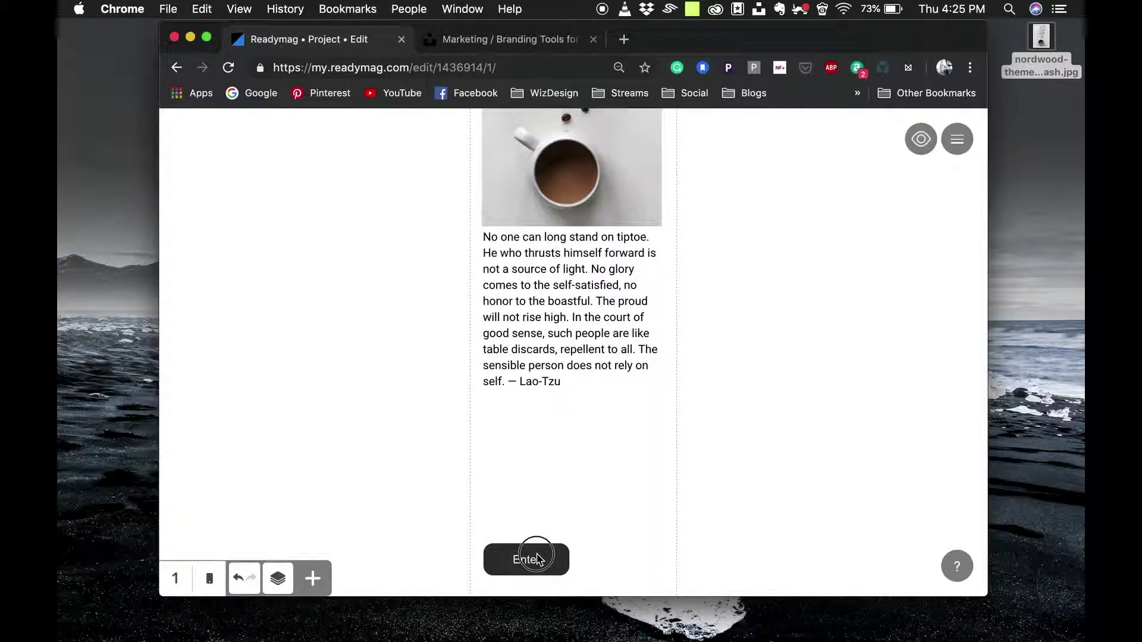
drag(537, 559, 585, 412)
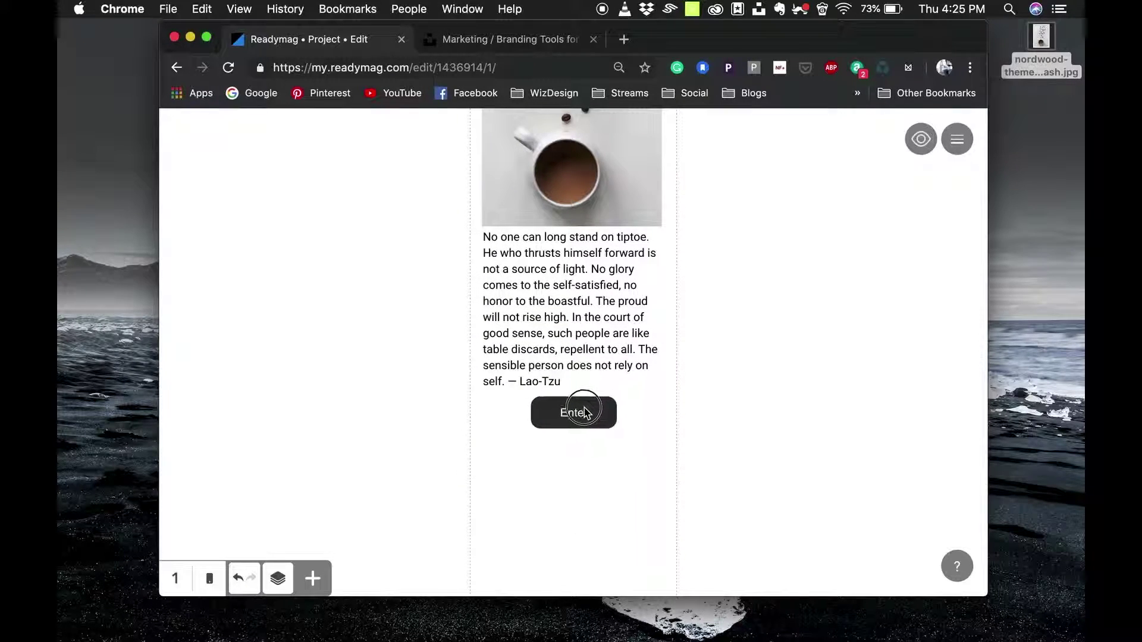
scroll(754, 384, up, 4)
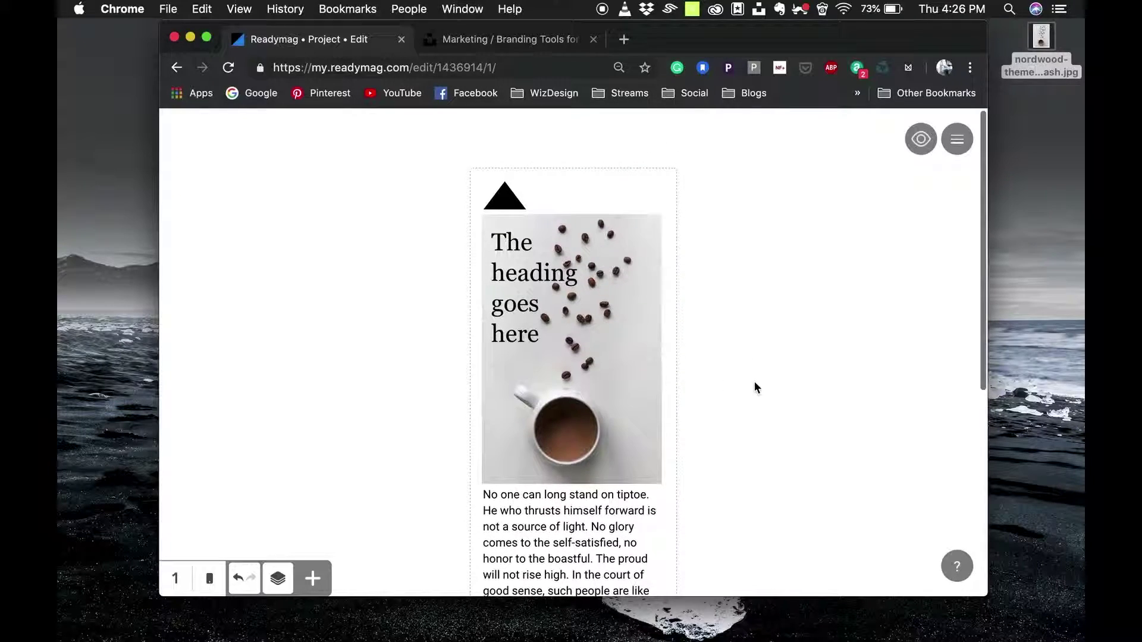
click(921, 139)
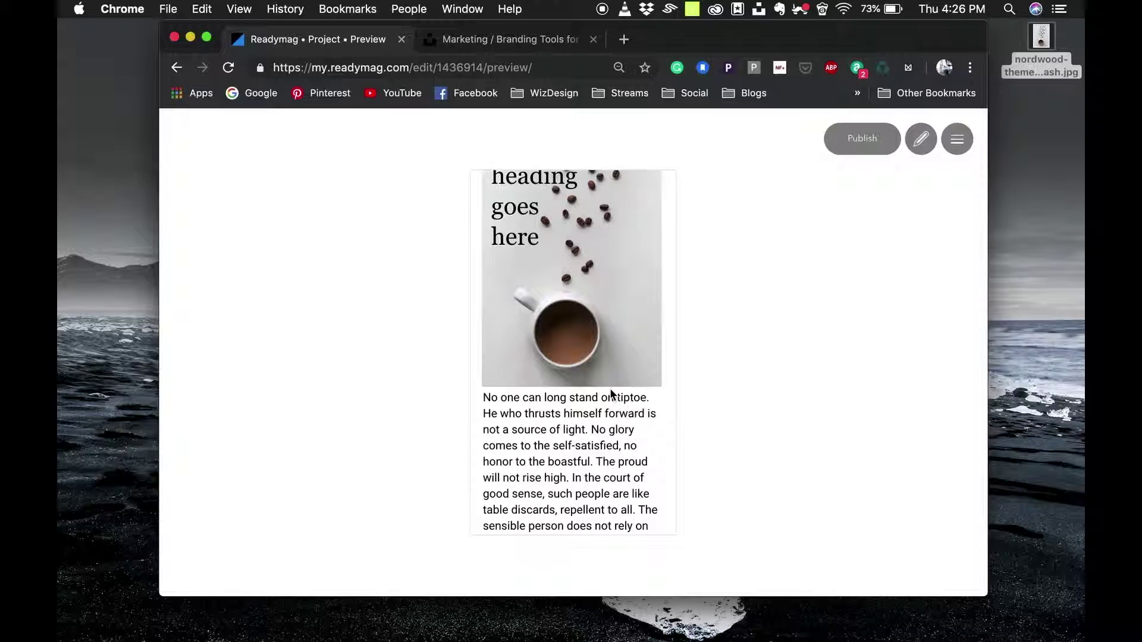
scroll(610, 394, up, 3)
scroll(611, 393, down, 6)
scroll(611, 394, up, 6)
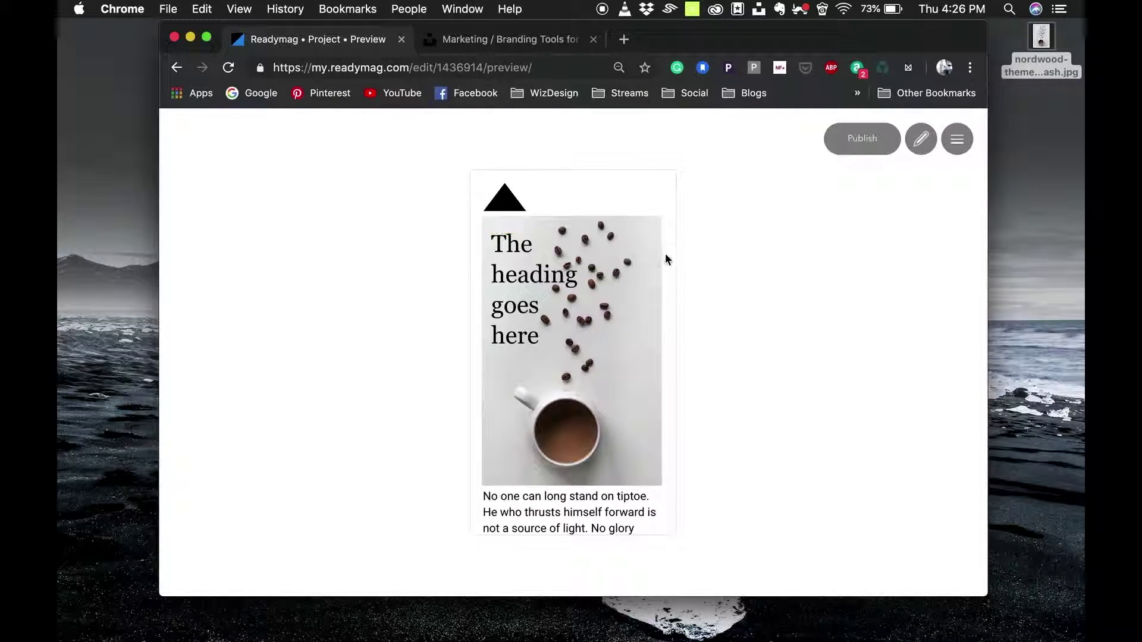
Step: Leave preview and bring up the project settings with title, description, link and Publish option
click(920, 139)
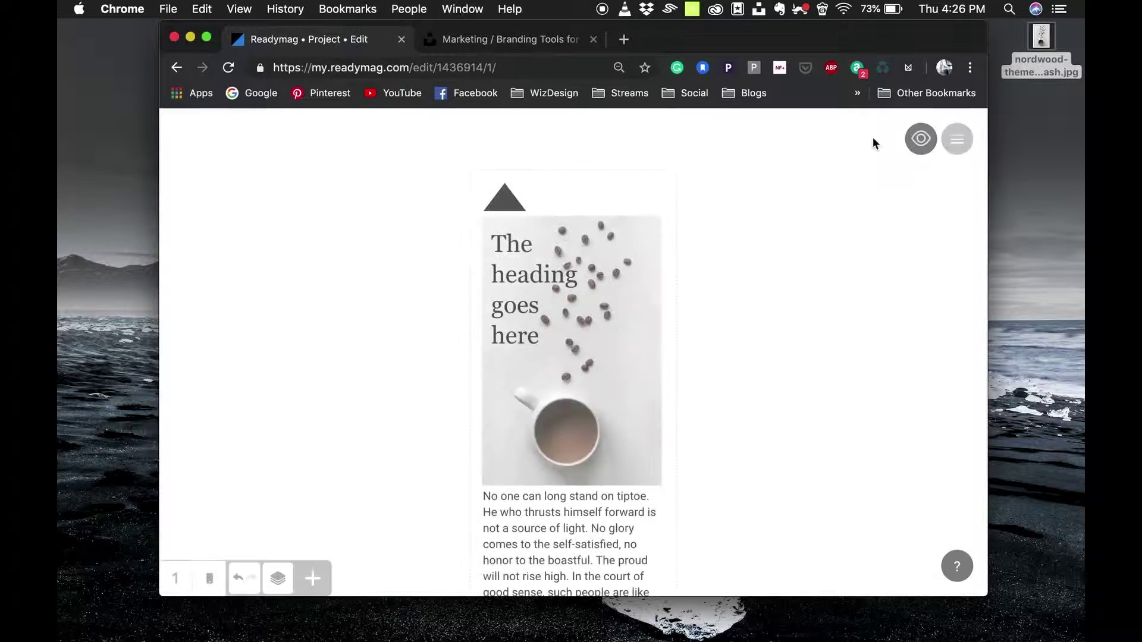
key(Escape)
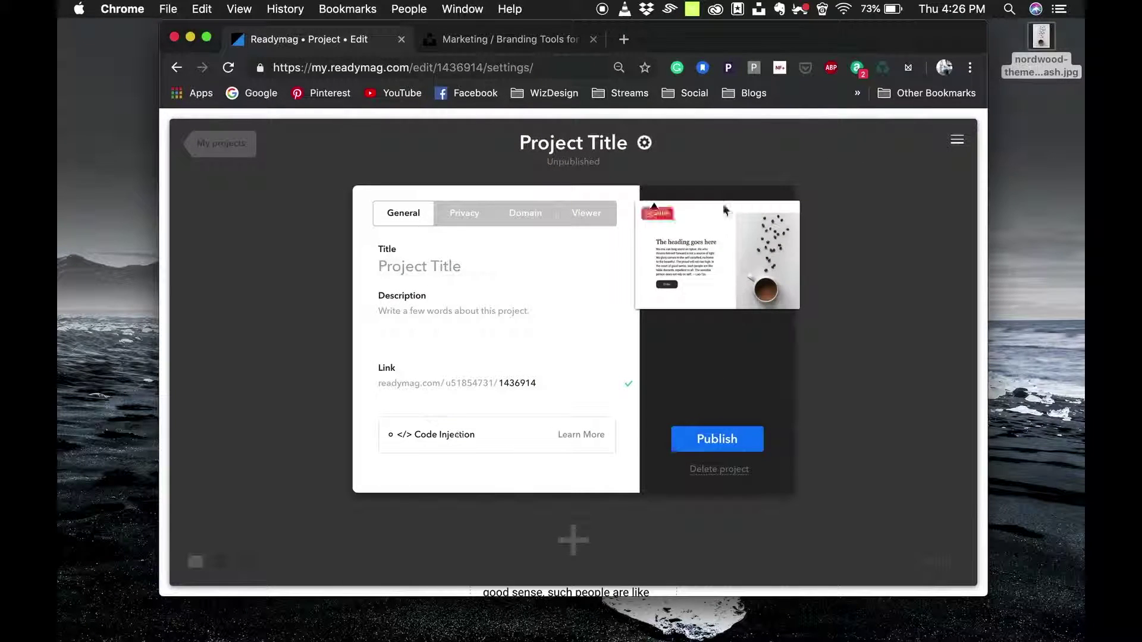